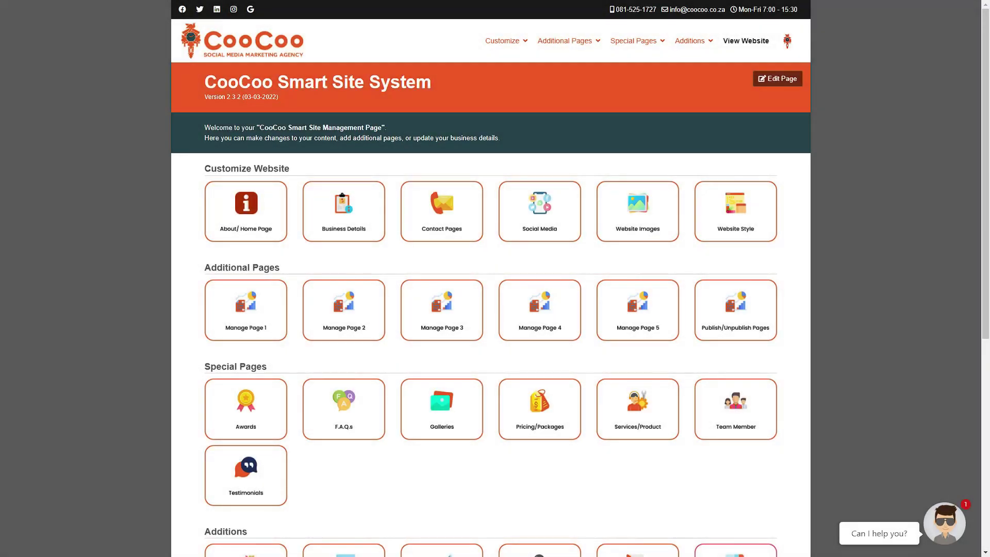
Go to the Packages/Pricing page from the dashboard's Special Pages menu
left_click(301, 211)
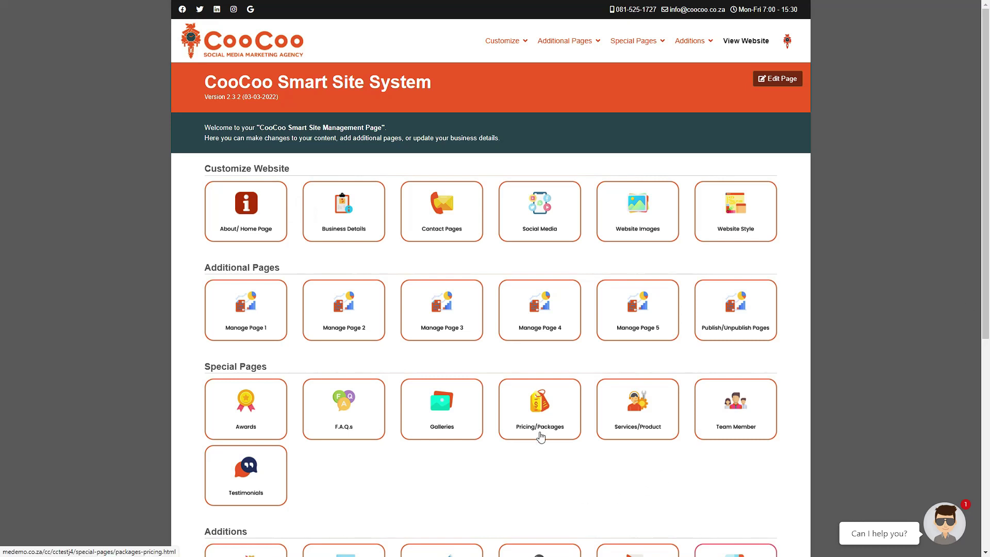
Open the Packages/Pricing Management Page and check its title
mouse_move(635, 46)
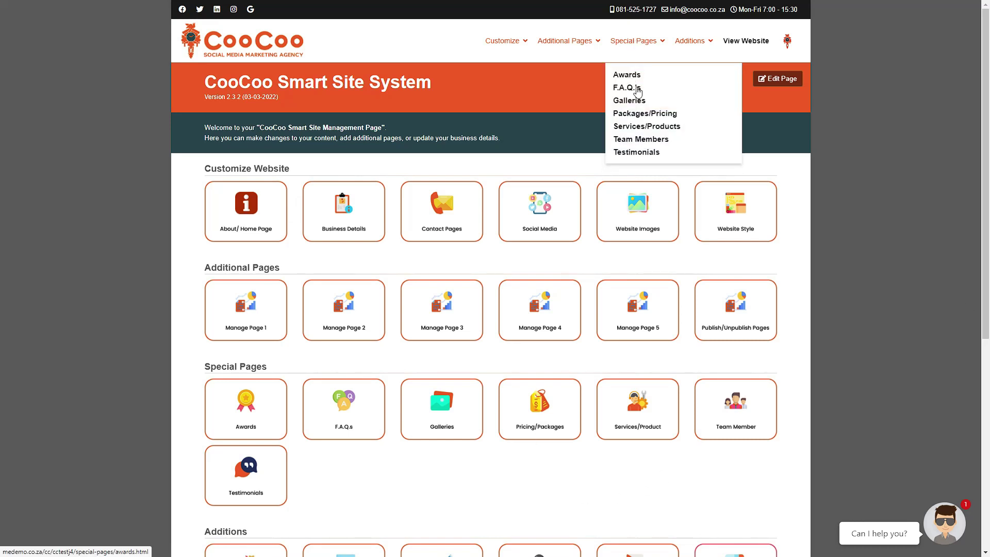
left_click(638, 115)
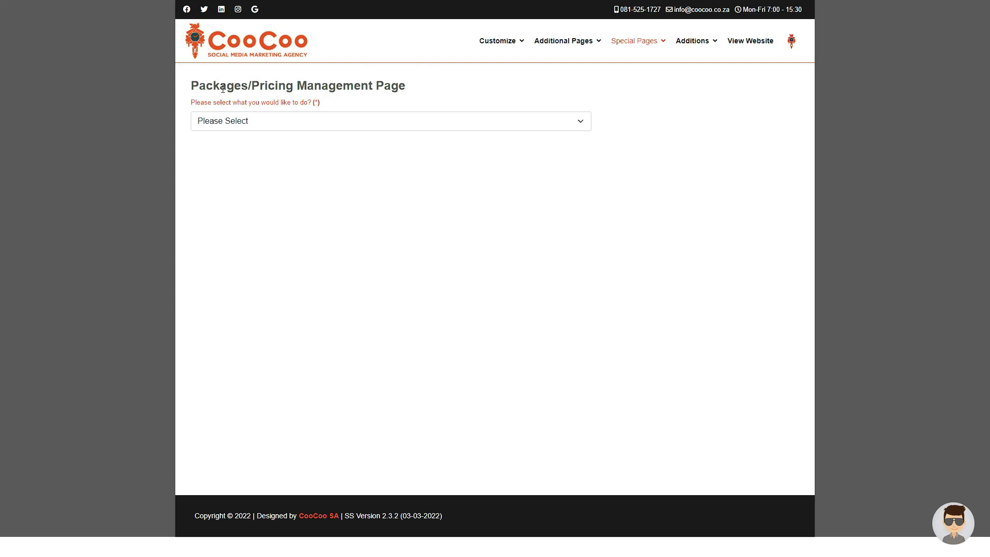
left_click_drag(191, 89, 428, 91)
left_click(427, 87)
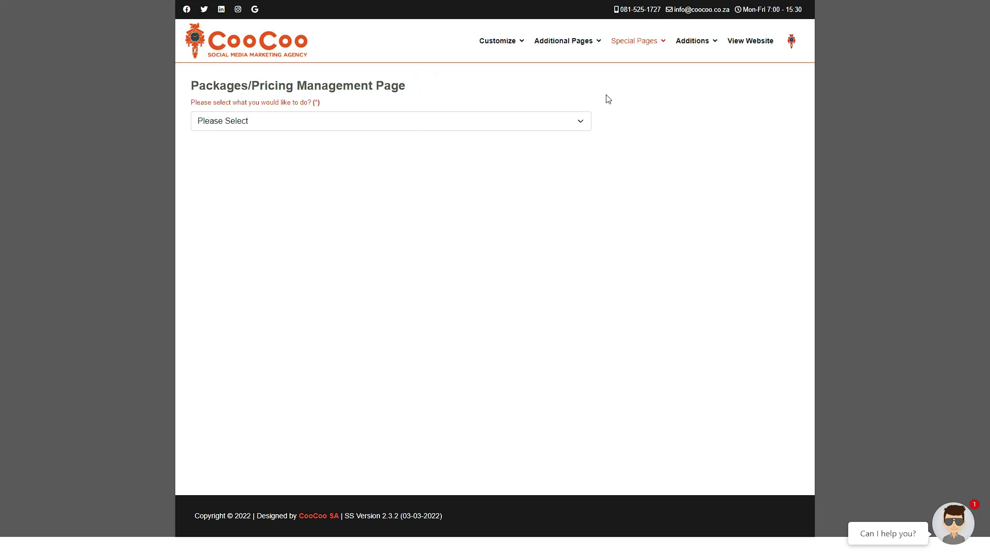
Show the 'Please Select' action list with the Manage and Remove Packages/Pricing Page options
left_click(583, 121)
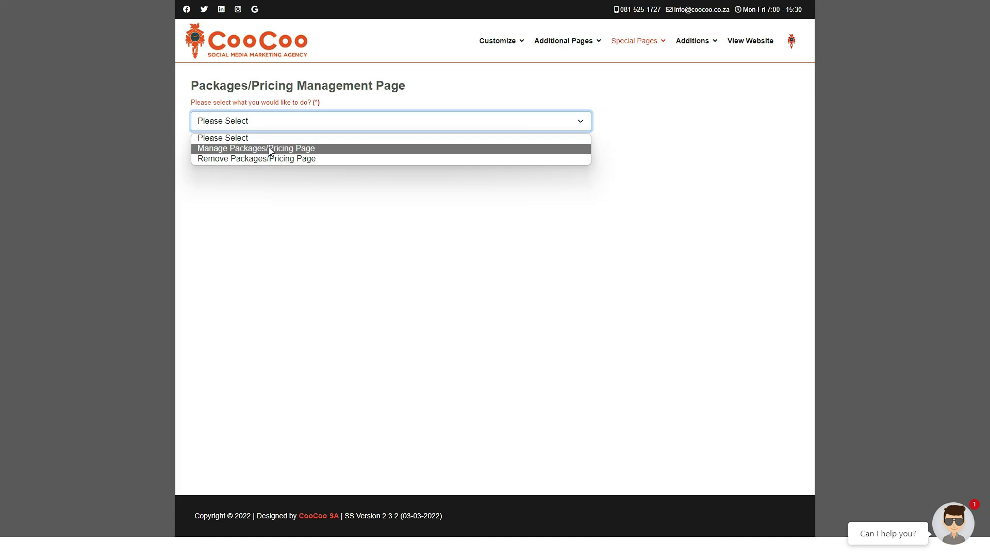
left_click(279, 176)
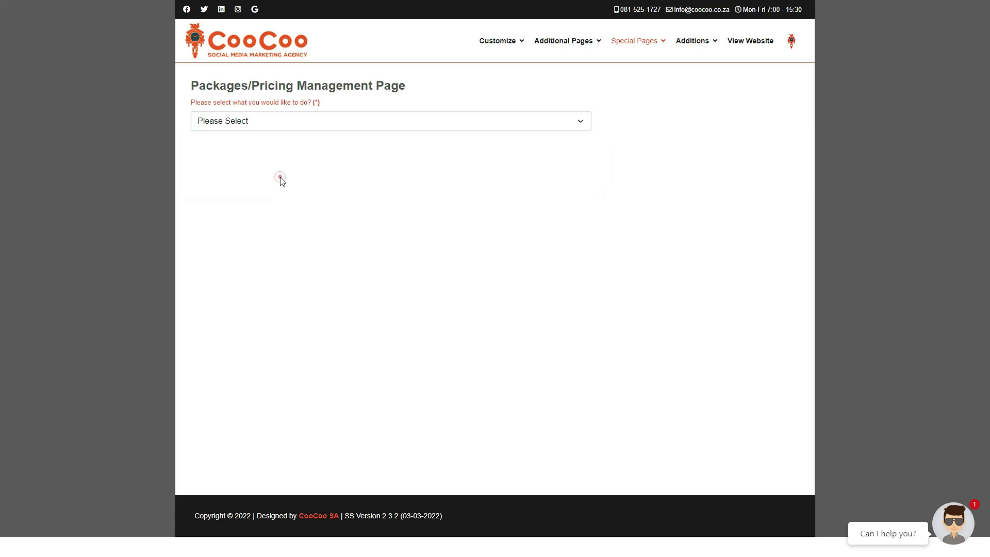
left_click(272, 127)
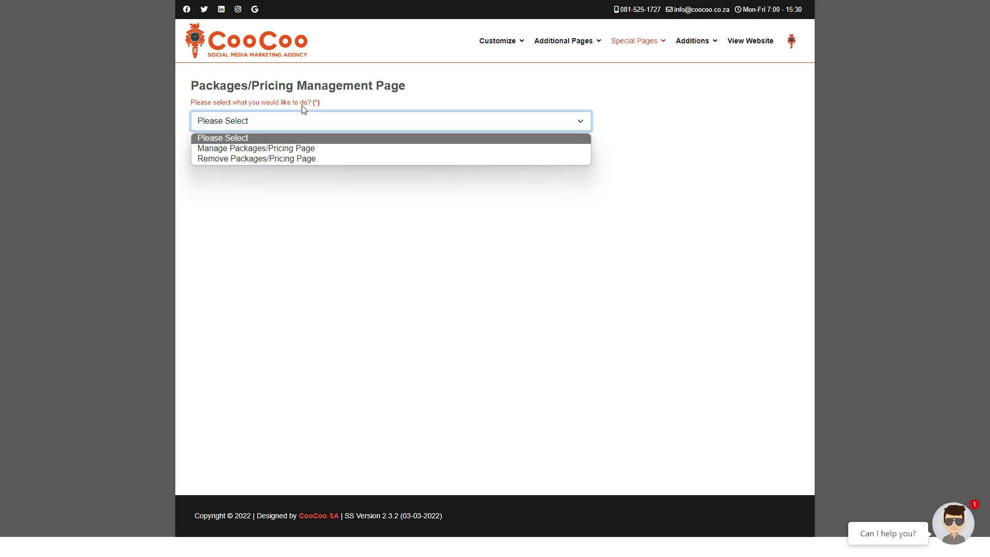
Pick Remove first, then settle on 'Manage Packages/Pricing Page' as the action
left_click(253, 158)
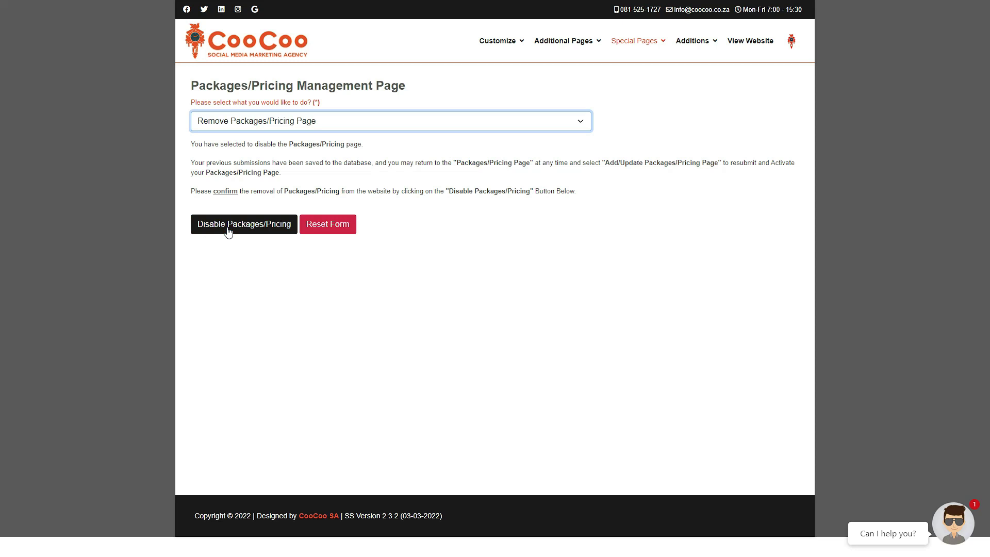
left_click(313, 125)
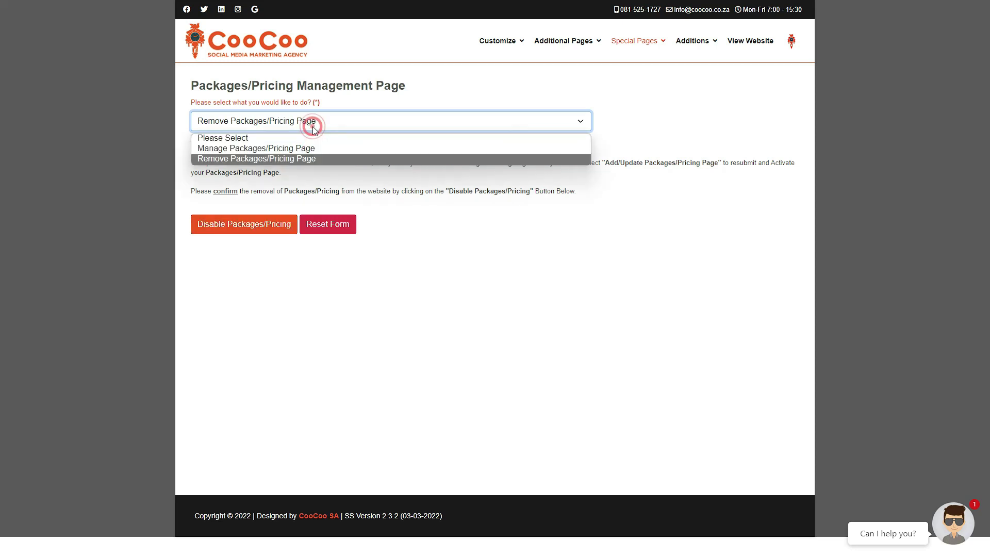
left_click(282, 150)
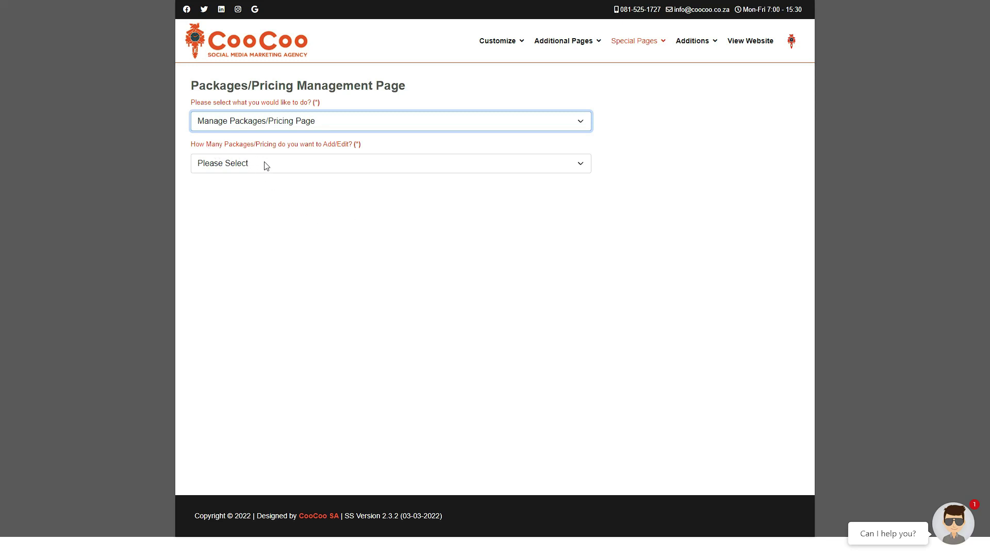
Choose '6 Packages' in the How Many Packages/Pricing dropdown
left_click(364, 163)
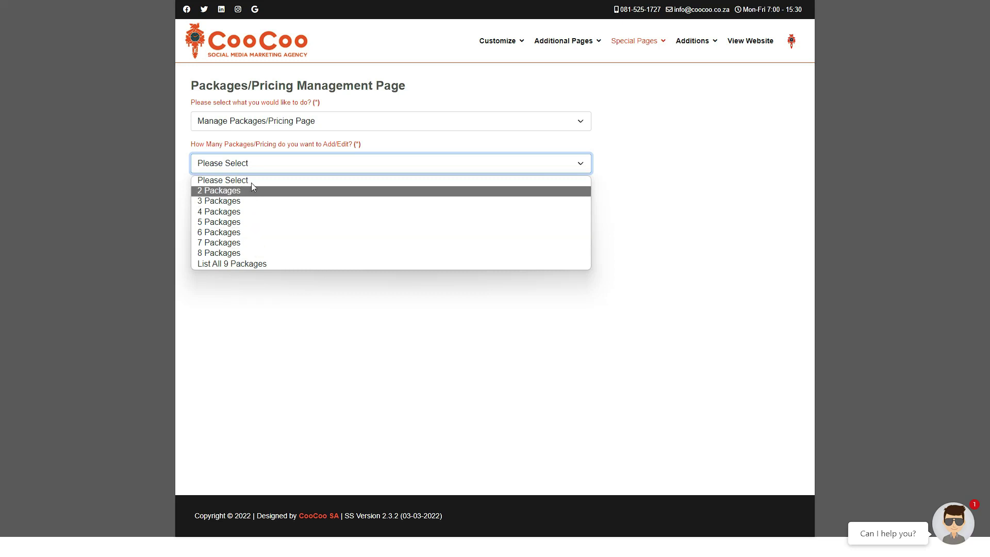
left_click(237, 233)
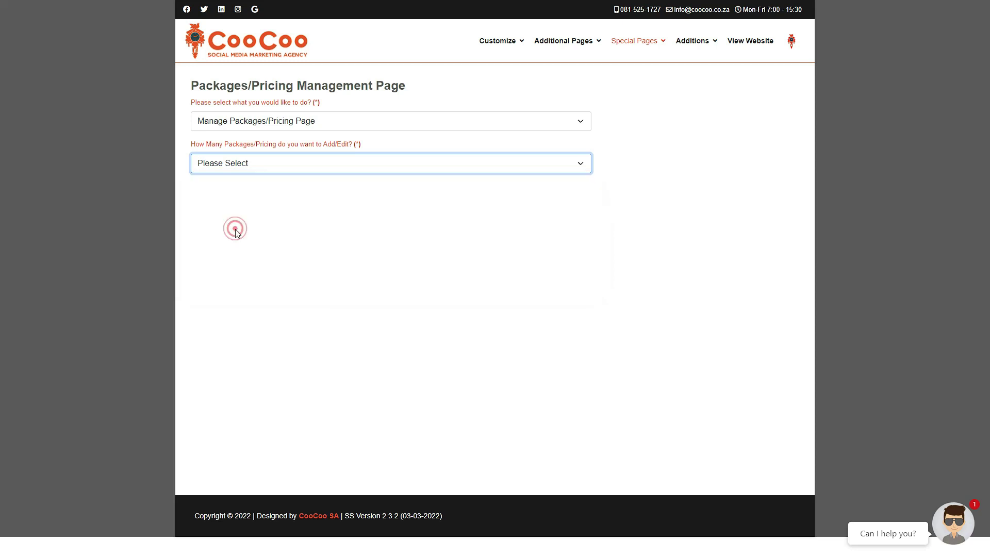
left_click(255, 166)
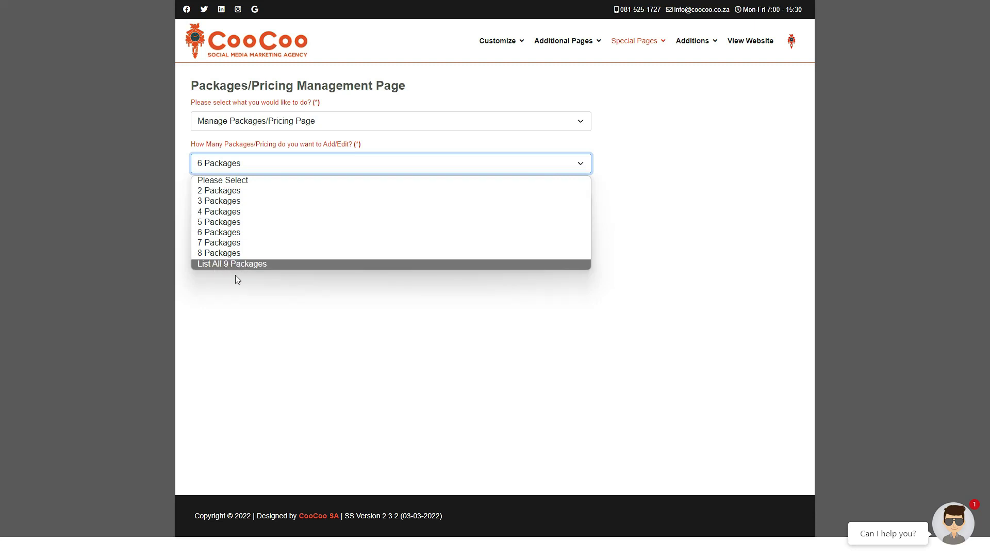
left_click(255, 299)
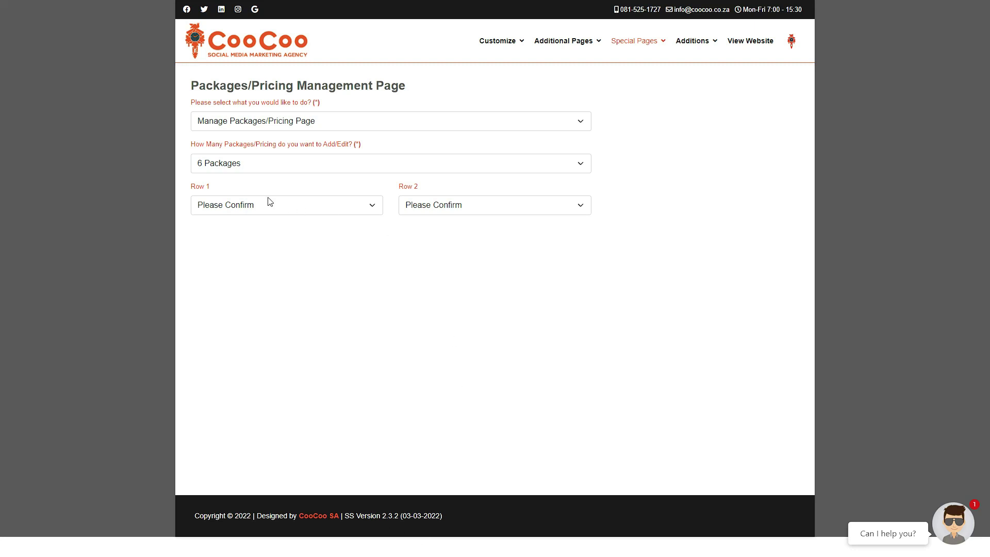
Set Row 1 to '1 - 2 - 3' and Row 2 to '4 - 5 - 6'
left_click(230, 206)
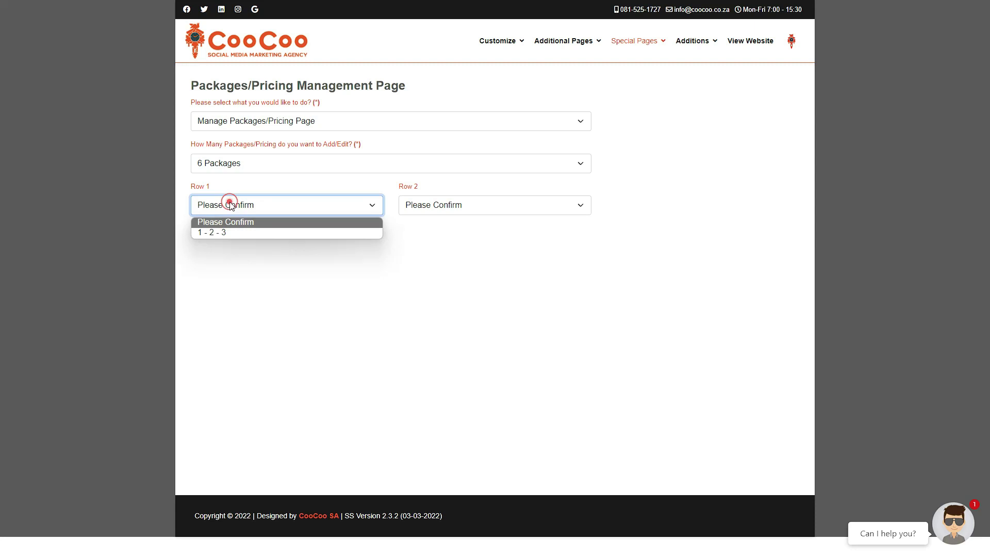
left_click(224, 233)
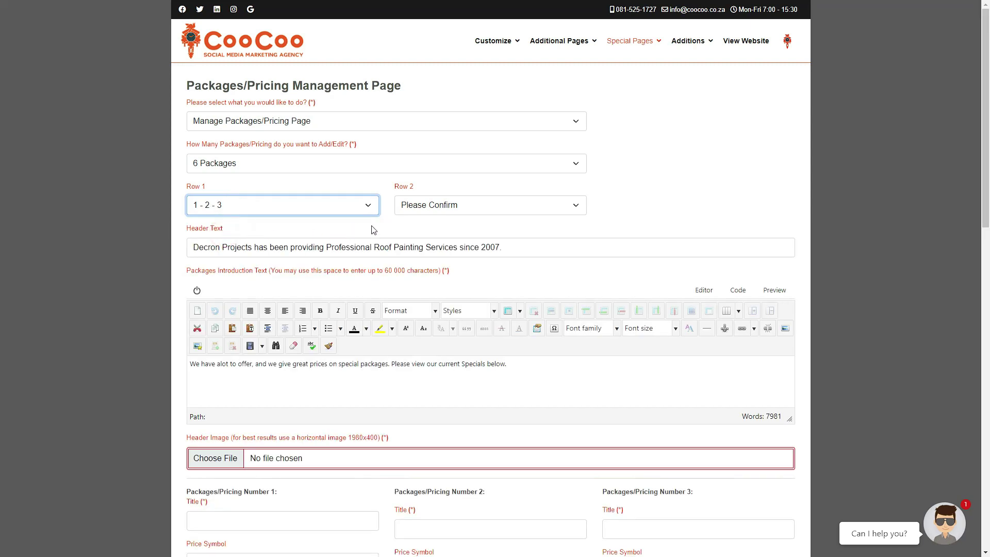
left_click(413, 206)
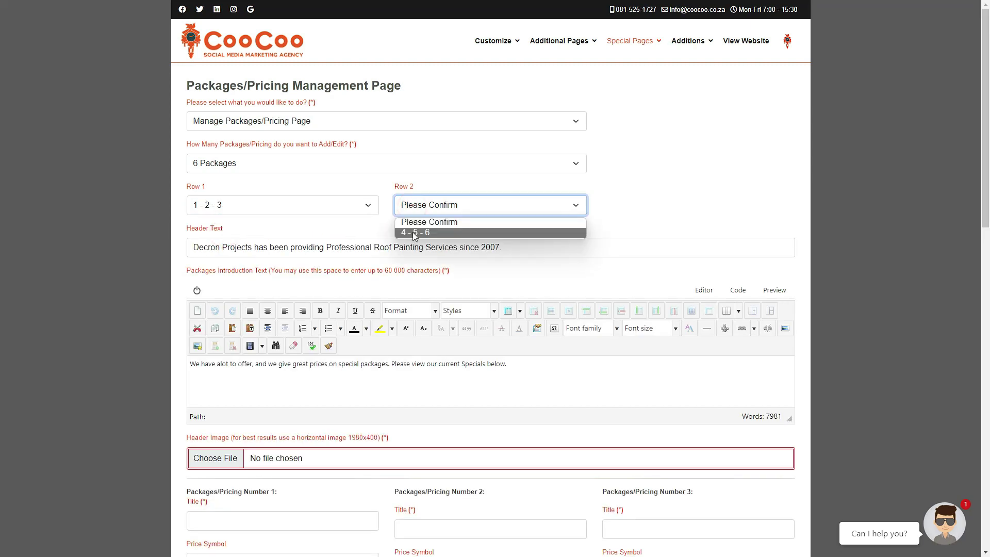
left_click(413, 232)
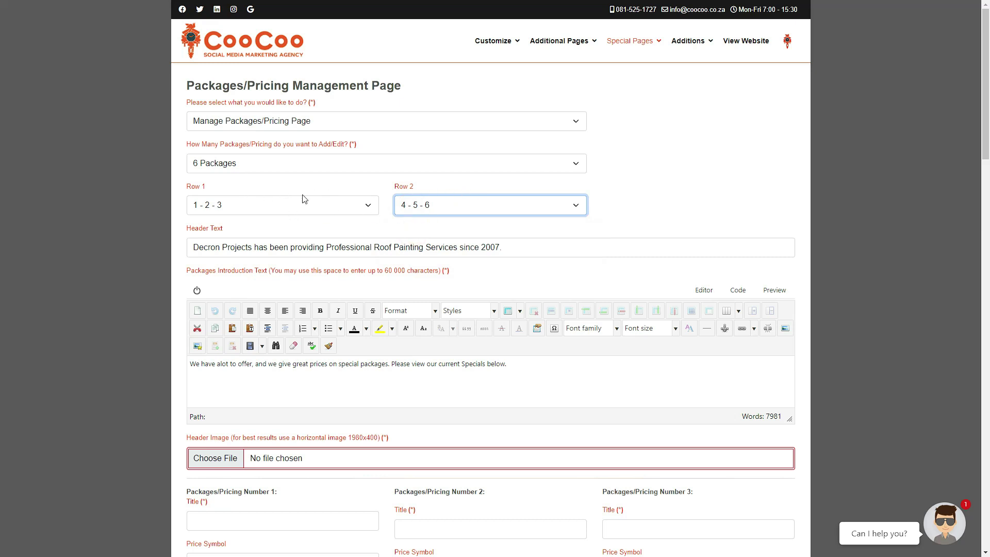
left_click(677, 199)
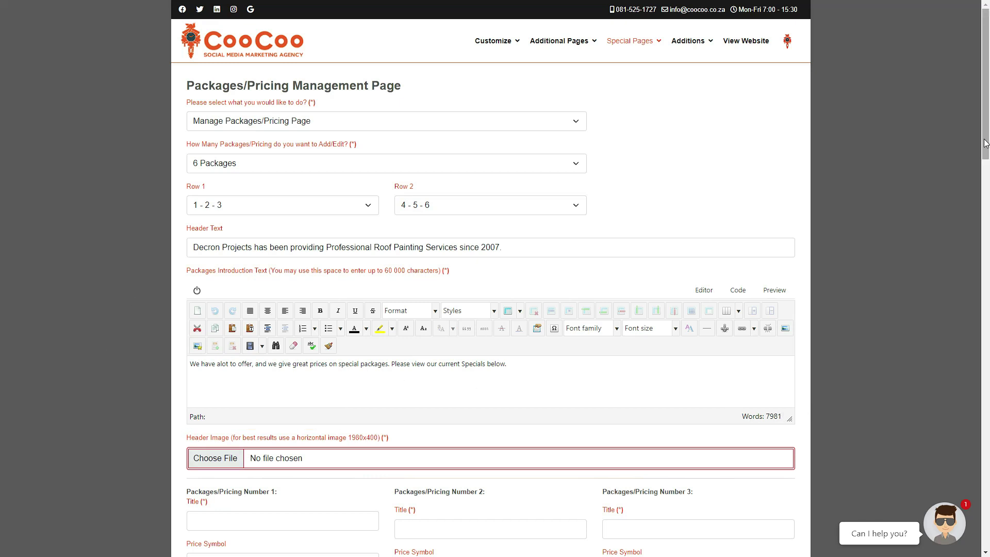
Scroll down the form until the Packages/Pricing Number 1 fields are visible
scroll(474, 304, "down", 3)
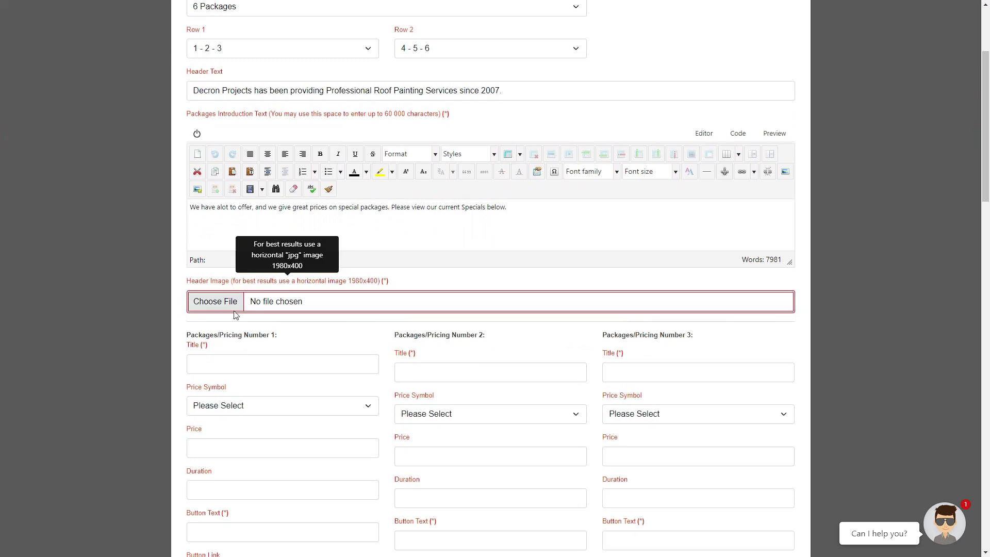
scroll(984, 168, "down", 15)
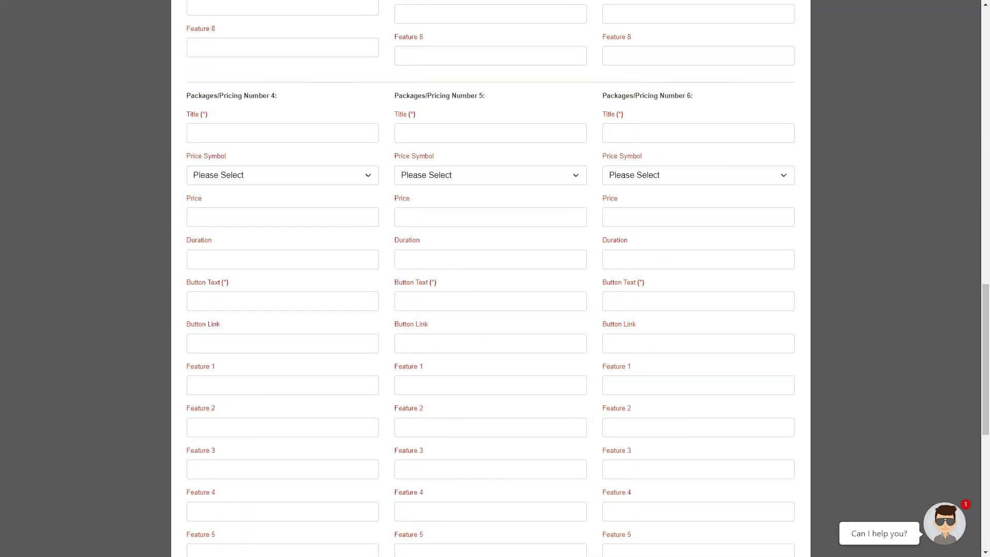
scroll(766, 334, "down", 8)
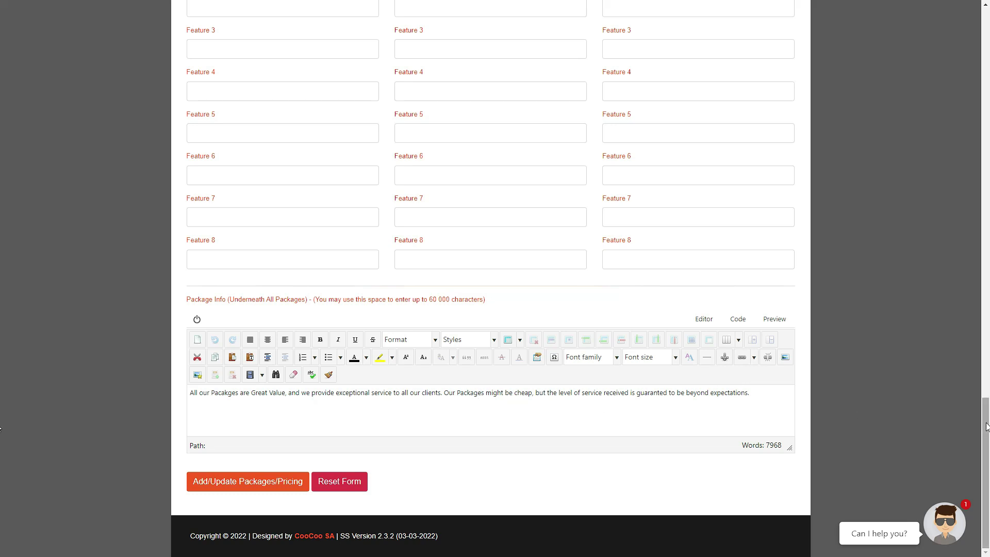
left_click_drag(985, 426, 986, 30)
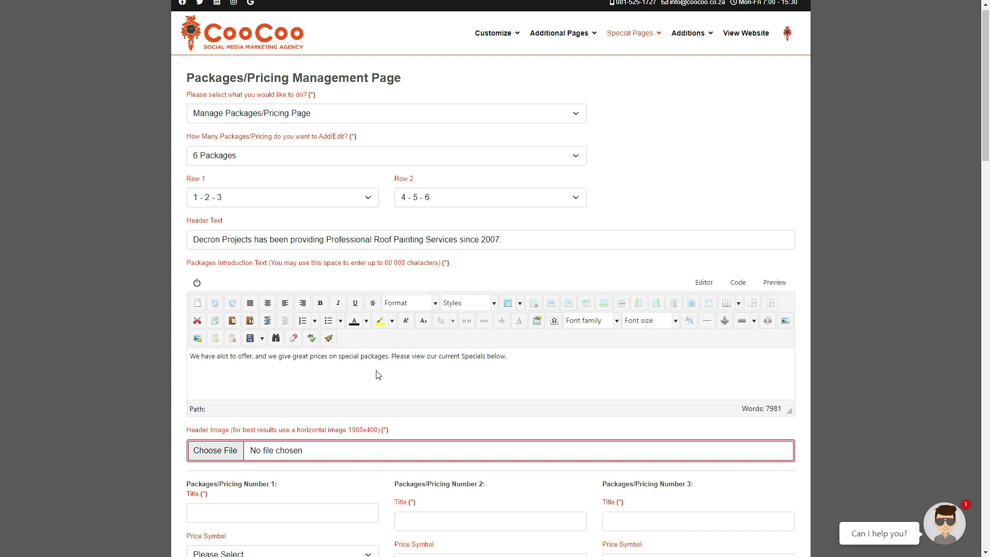
scroll(378, 375, "down", 4)
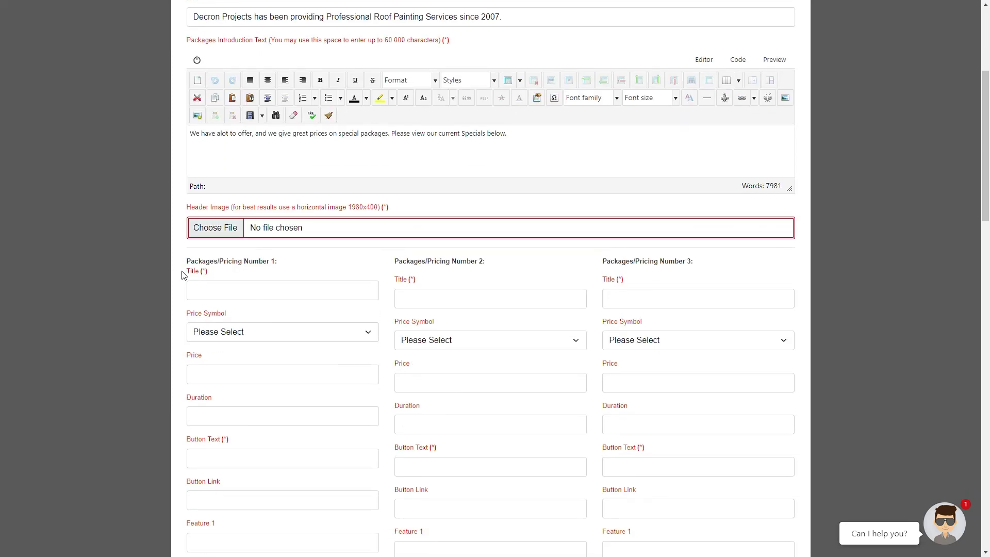
Title package 1 'Gold Website Design' and price it at 5000.00 with the Rands symbol
left_click(241, 289)
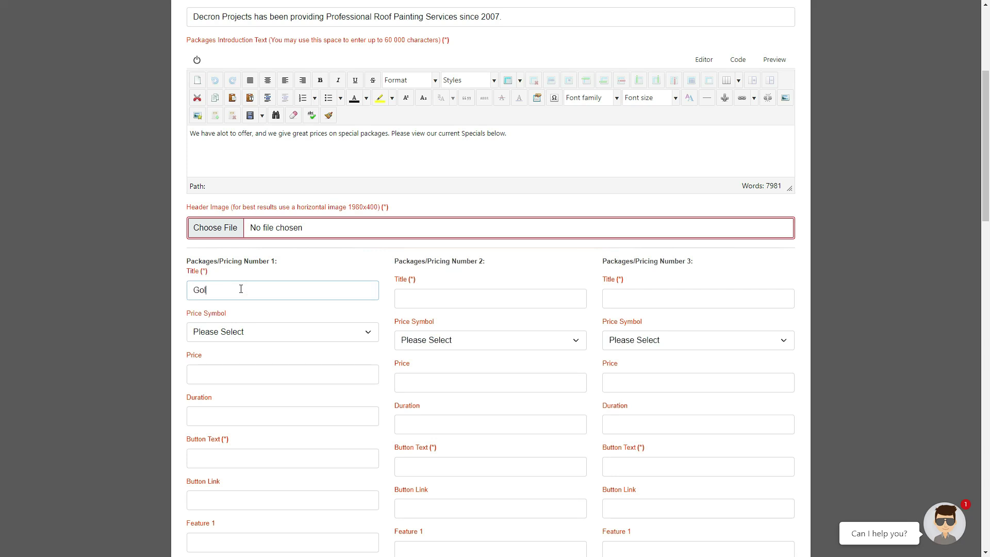
type("Gold Website Design")
left_click(269, 332)
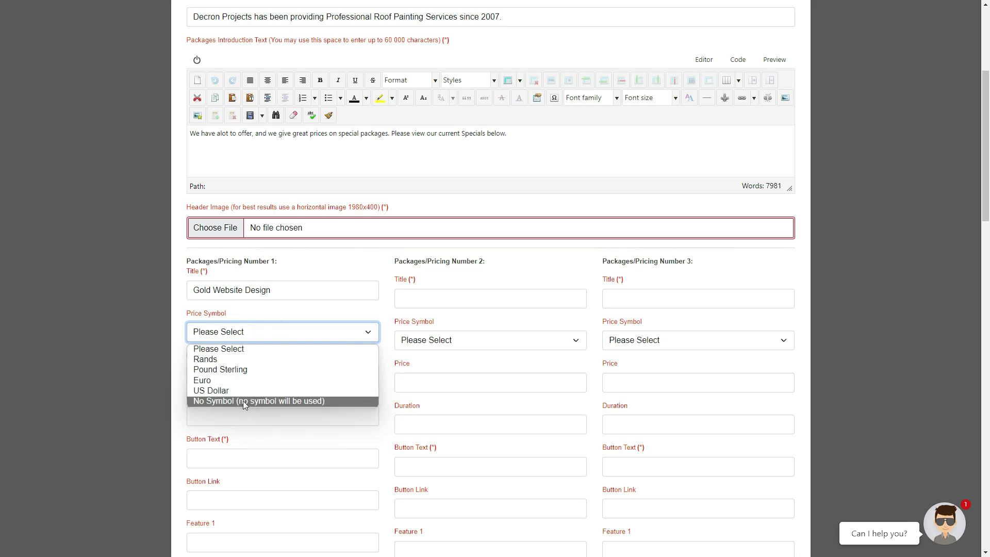
left_click(239, 361)
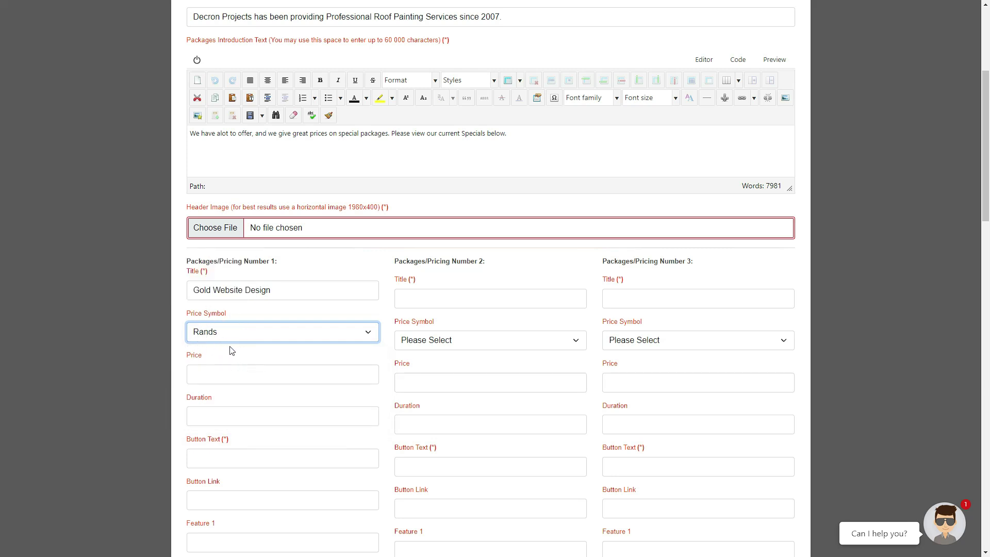
left_click(254, 338)
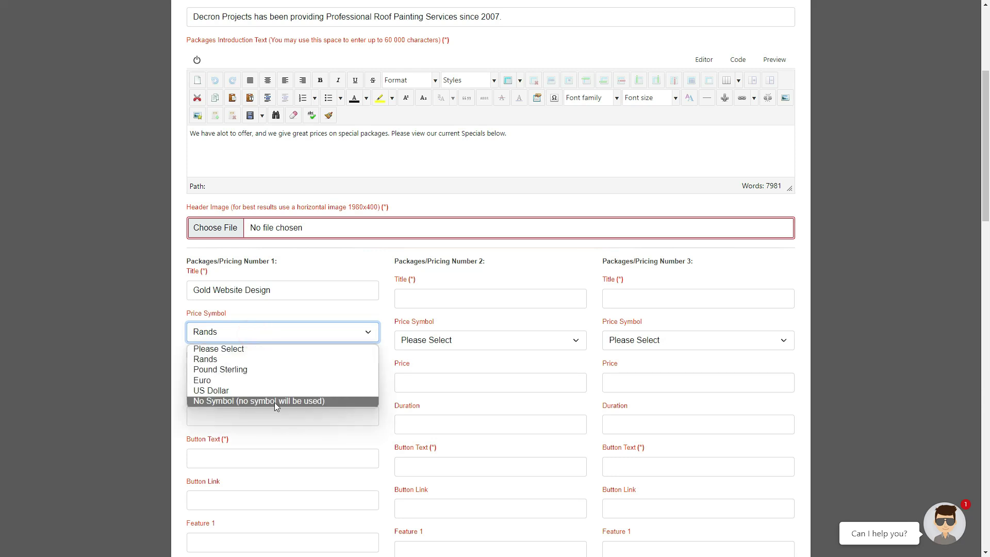
left_click(244, 399)
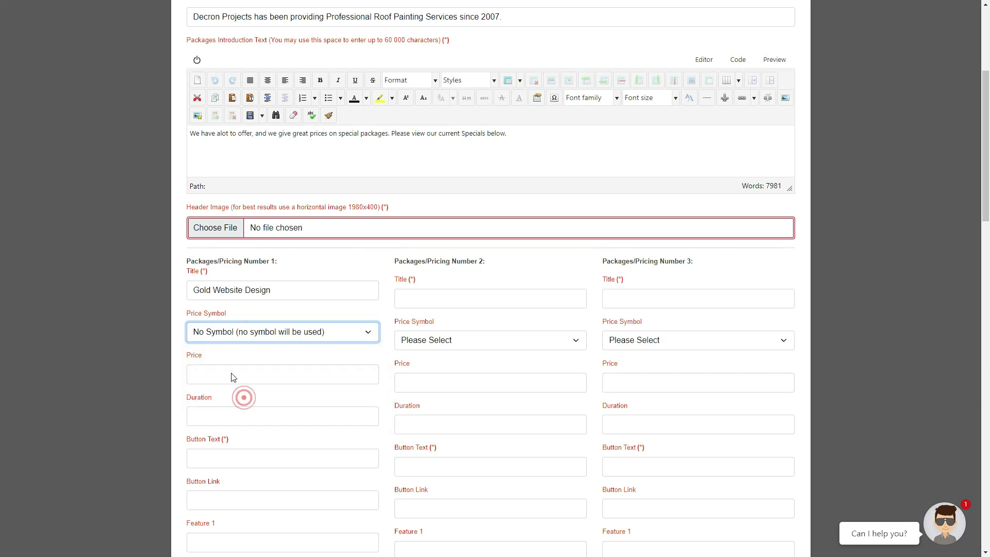
left_click(232, 375)
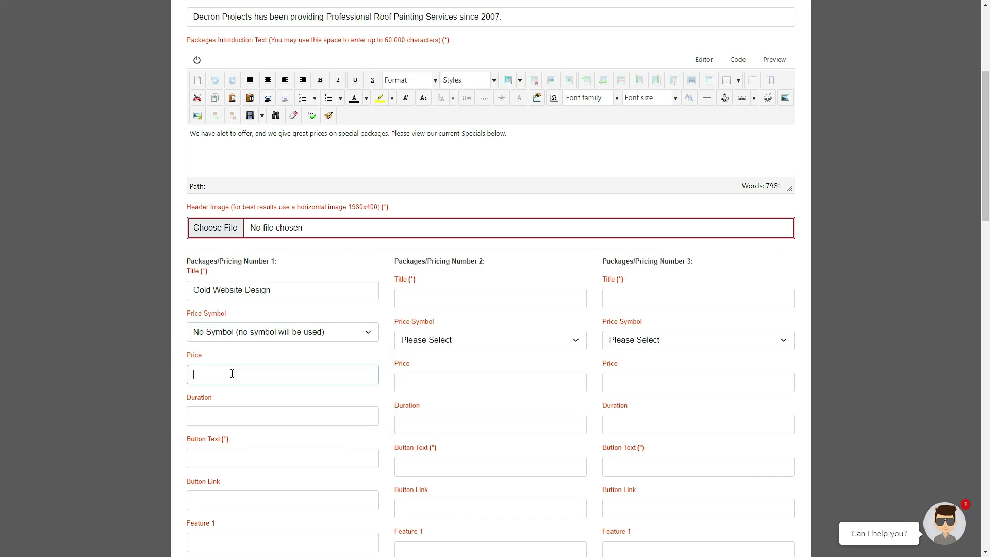
type("POA")
left_click(262, 349)
left_click(262, 340)
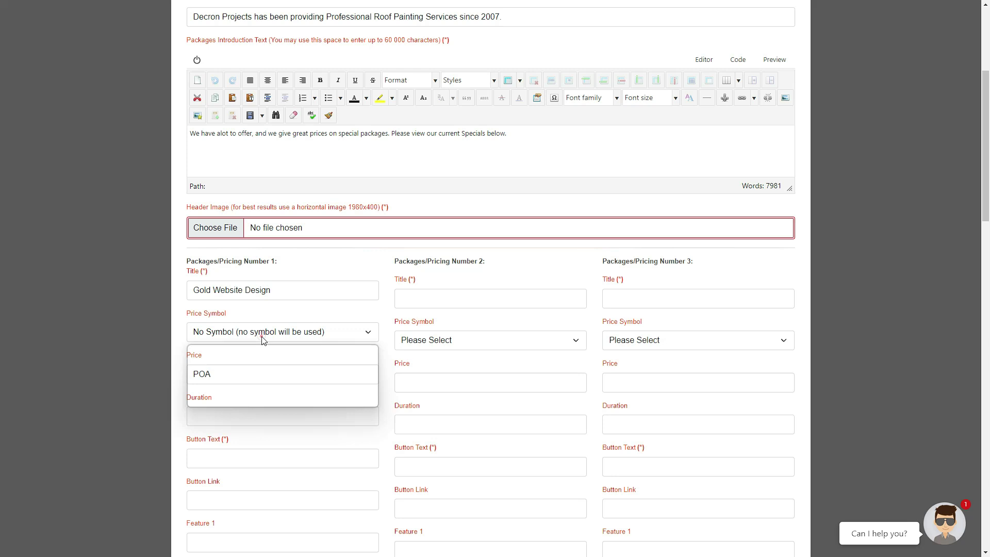
left_click(220, 359)
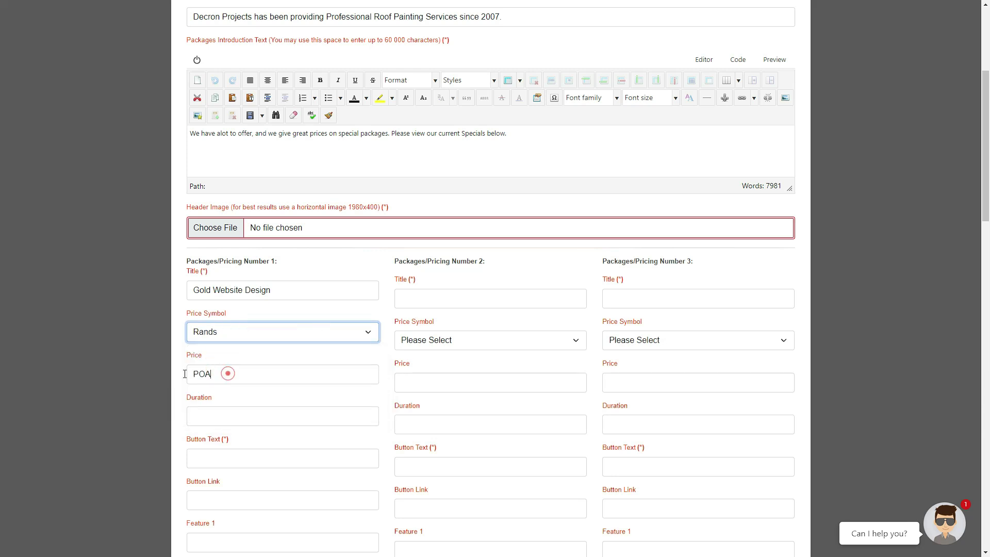
left_click_drag(228, 375, 184, 379)
type("5")
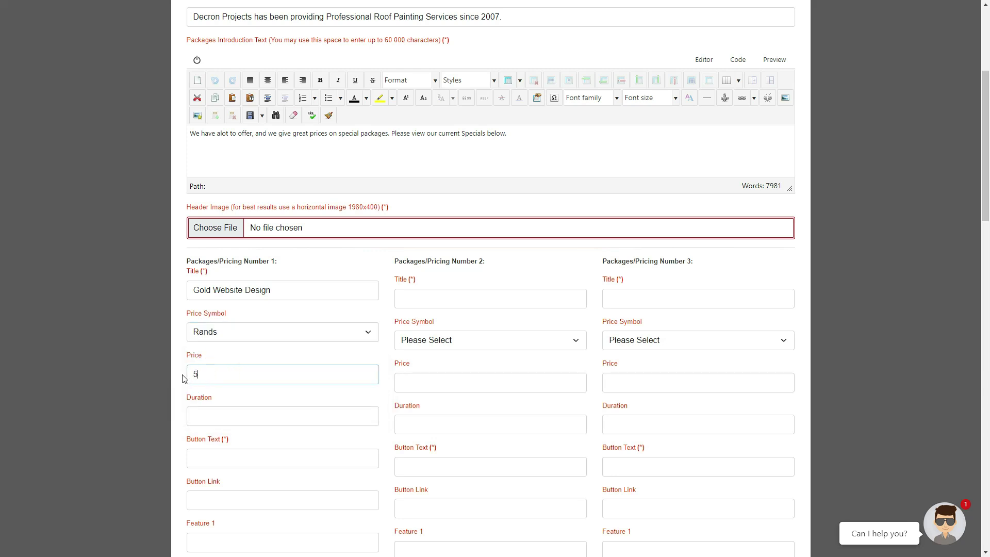
type("000.00")
left_click(265, 397)
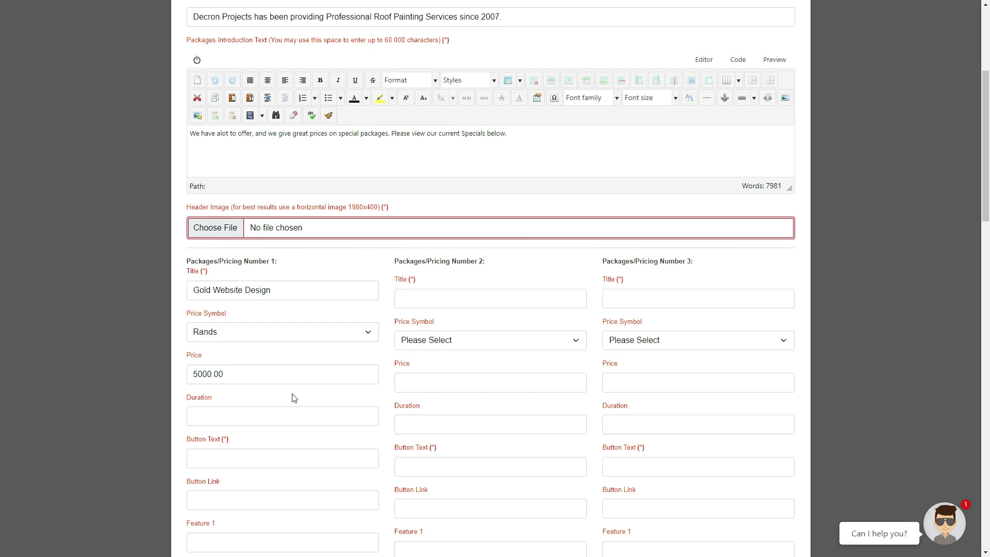
Set package 1's duration to Annually, replacing trial entries '25 Pages' and '3 Months'
left_click(255, 423)
type("25 ")
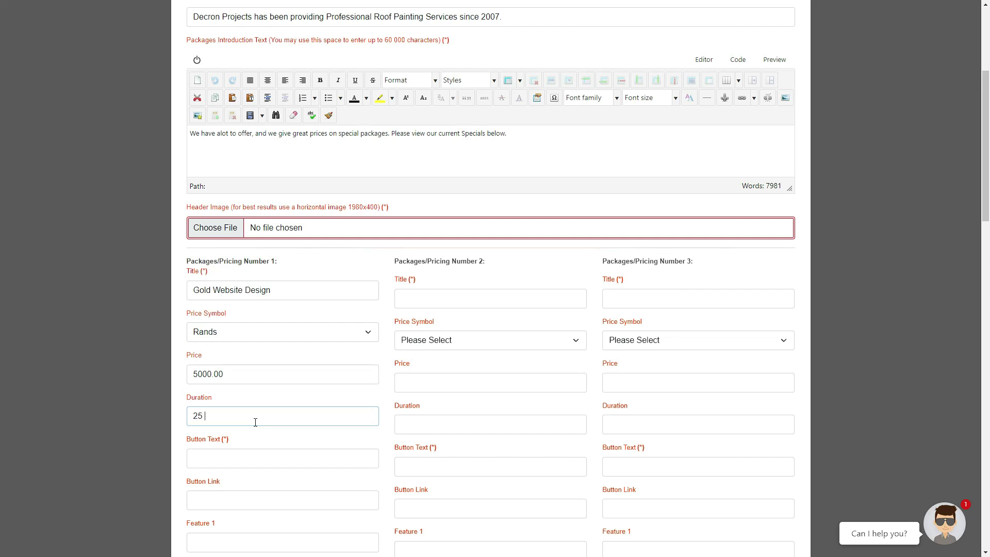
type("Pages")
left_click(278, 397)
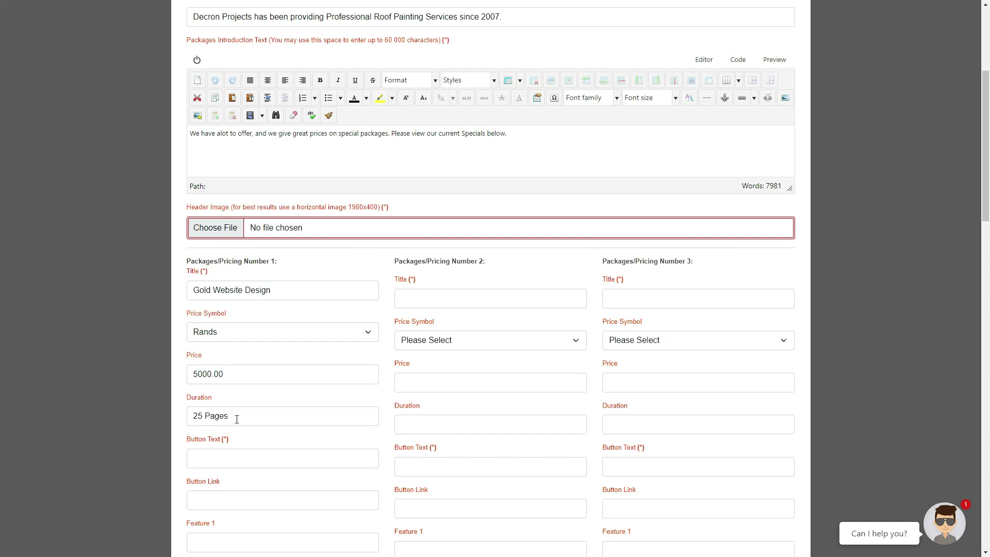
triple_click(235, 417)
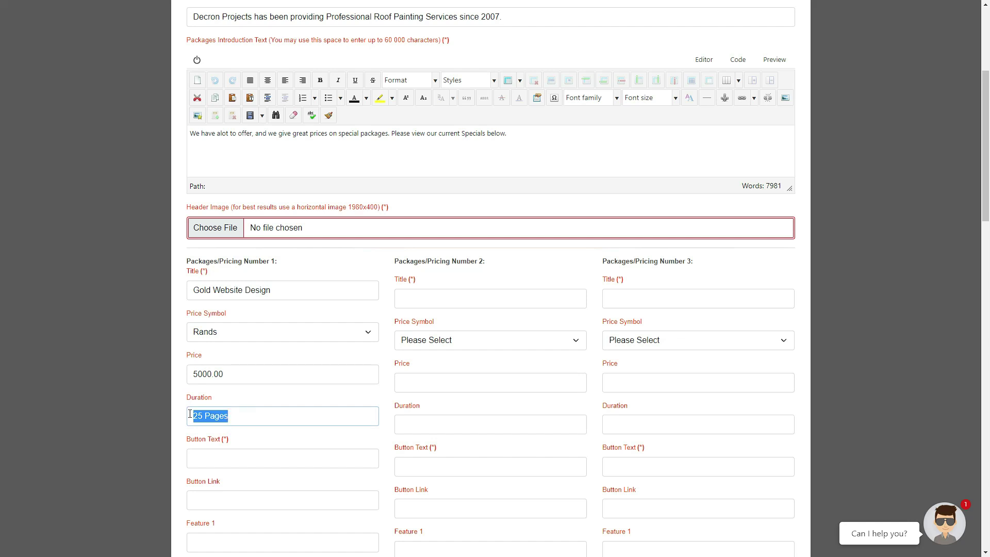
type("3 Months")
left_click(233, 391)
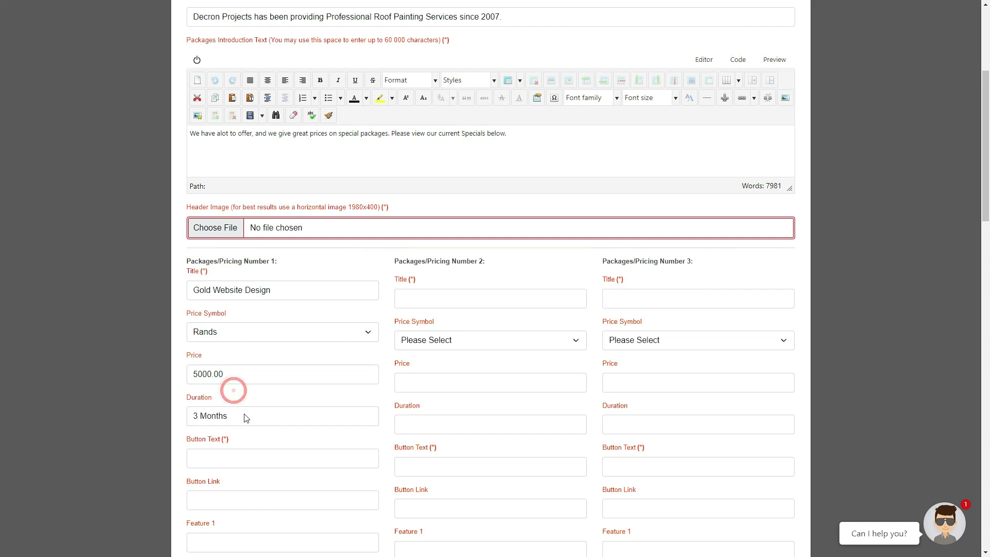
left_click_drag(220, 415, 177, 413)
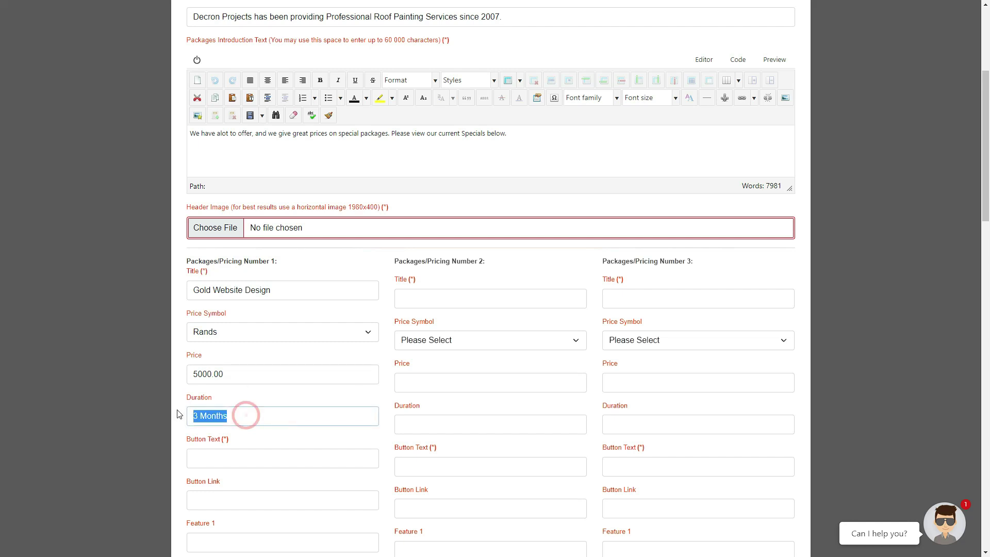
type("Annual")
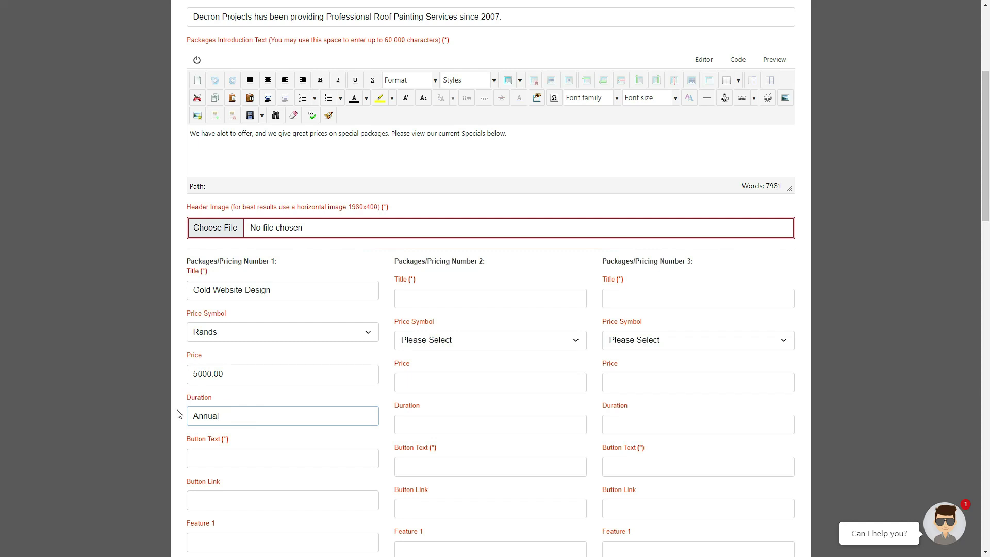
type("ly")
left_click(261, 396)
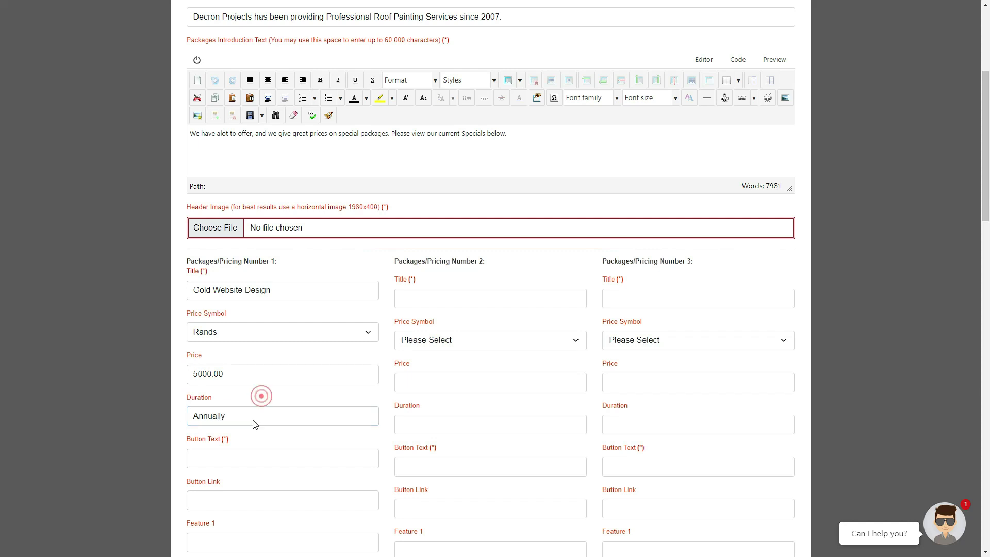
left_click(240, 459)
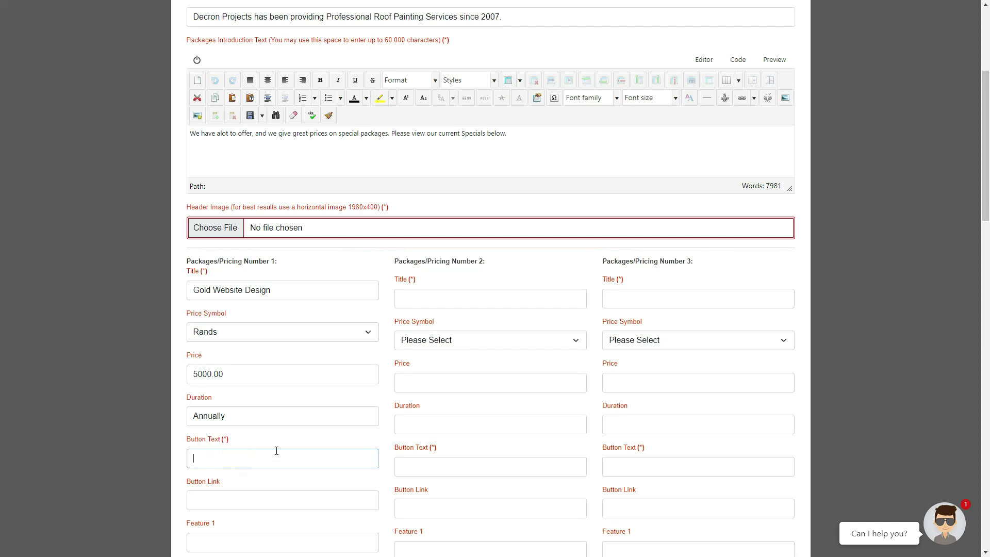
type("Contact Us")
left_click(289, 495)
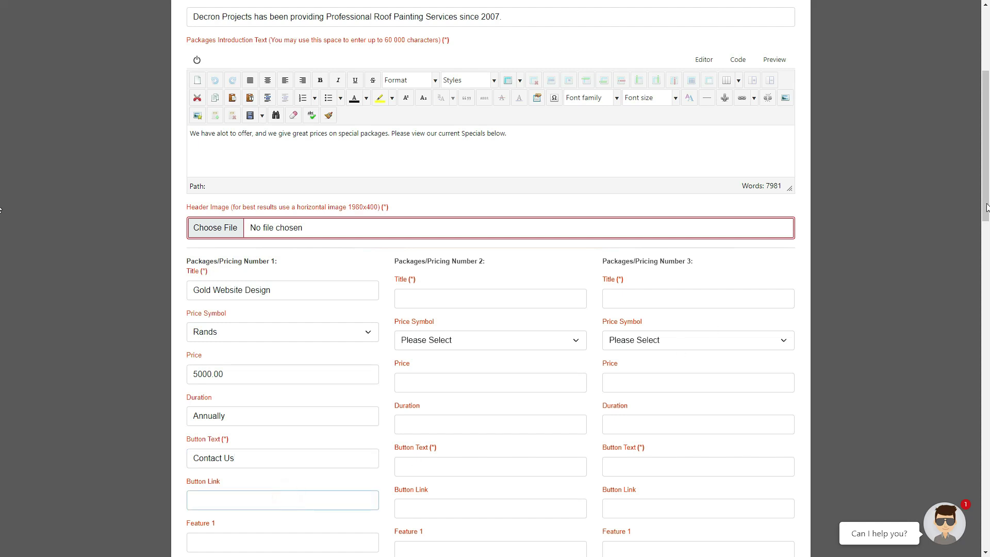
left_click_drag(986, 207, 986, 209)
scroll(271, 334, "down", 4)
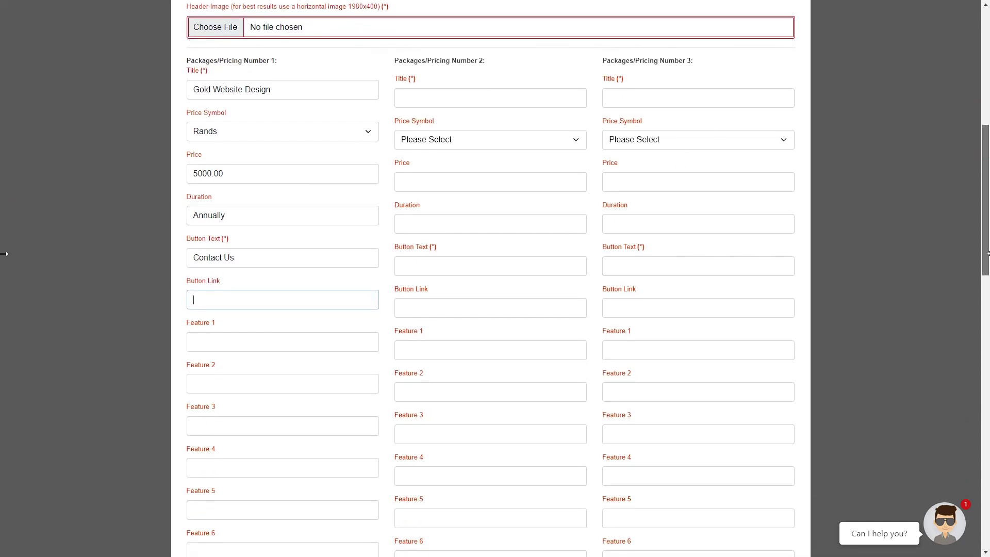
left_click(251, 297)
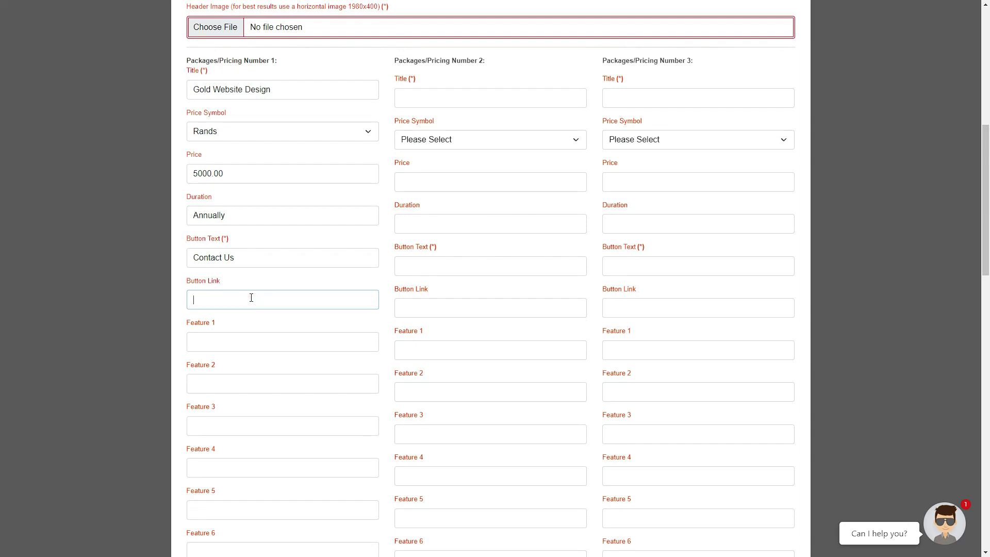
type("contact-us.html")
left_click_drag(288, 298, 153, 304)
left_click(287, 295)
left_click_drag(287, 296, 170, 309)
left_click(287, 295)
triple_click(191, 301)
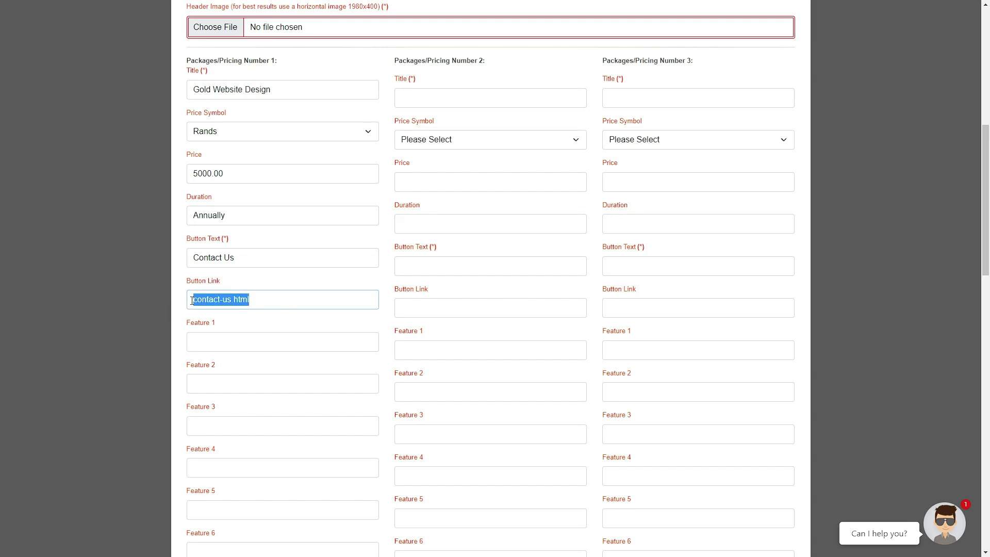
left_click(192, 301)
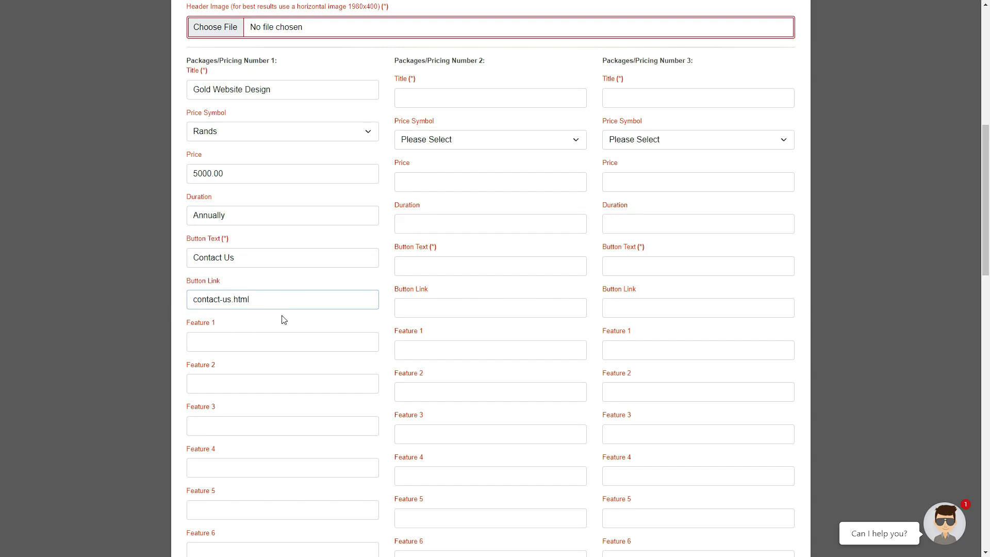
type("http")
type("s://www")
type(".mysit")
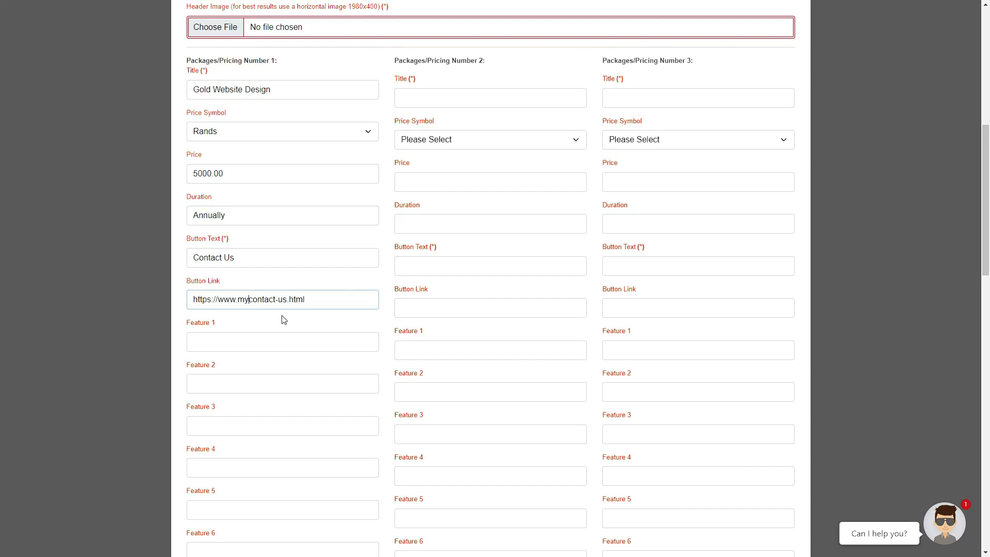
type("es")
key("BackSpace")
type(".com/")
left_click(354, 297)
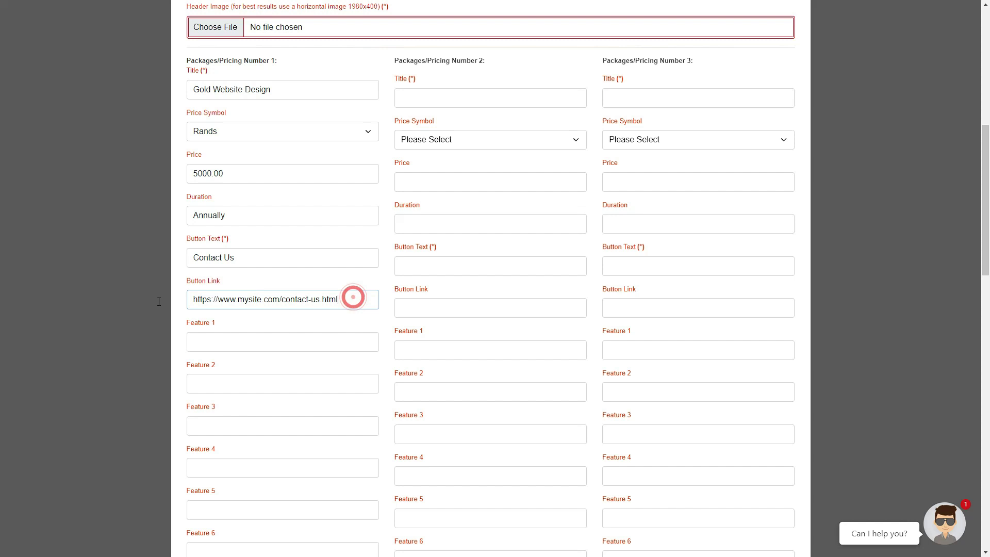
left_click_drag(283, 299, 132, 301)
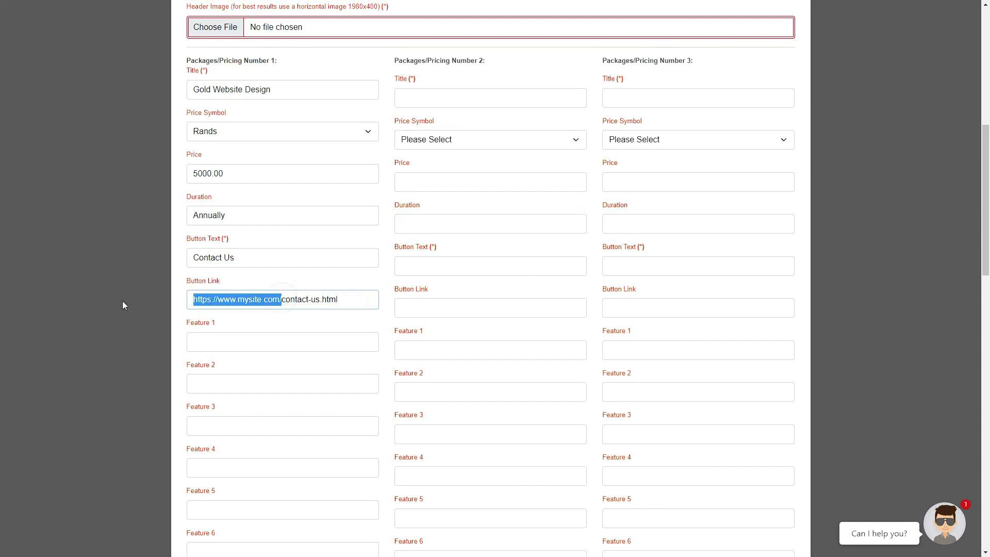
key("BackSpace")
Enter 'feature 1', 'feature 2' and 'feature 3' in package 1's Features 1–3
left_click(224, 338)
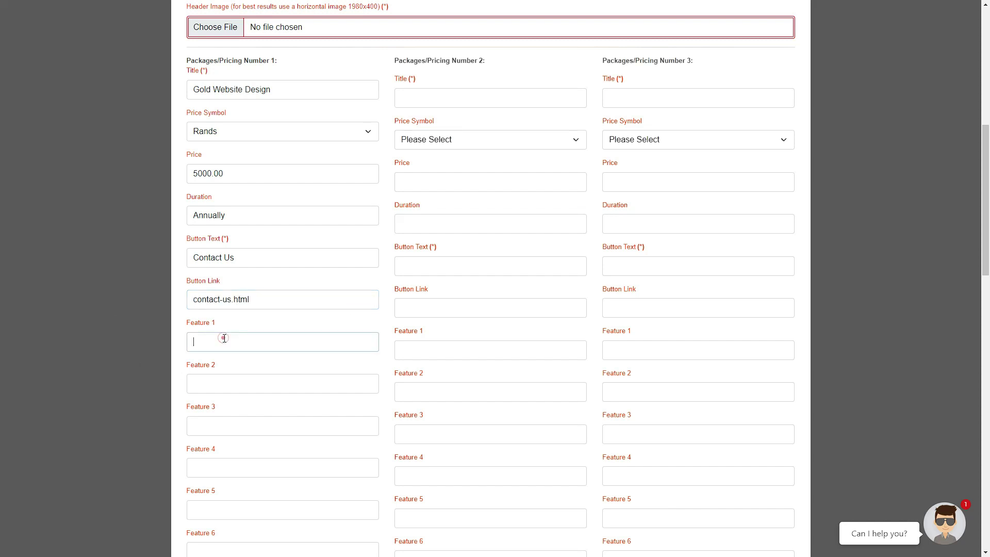
type("feature 1")
left_click(230, 382)
type("feat")
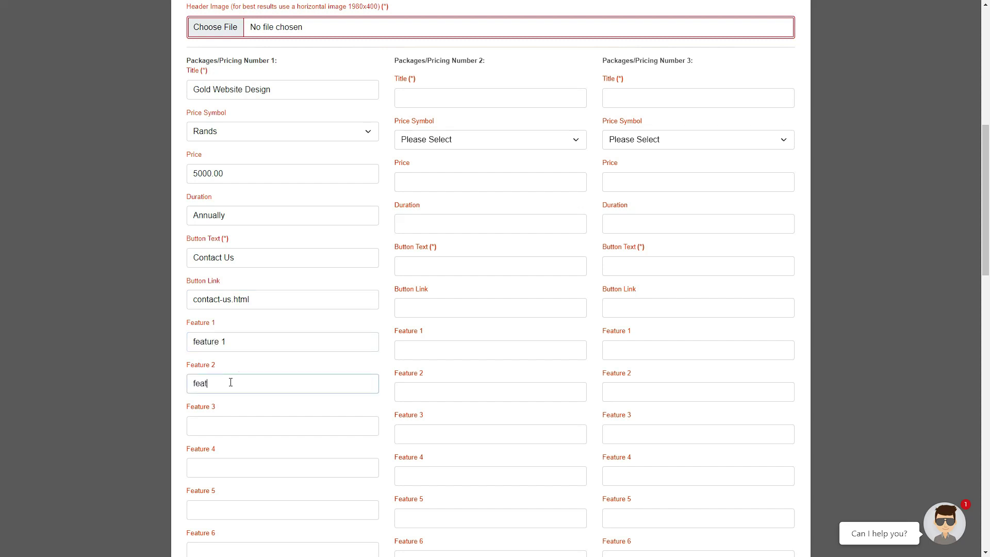
type("ure 2")
left_click(236, 422)
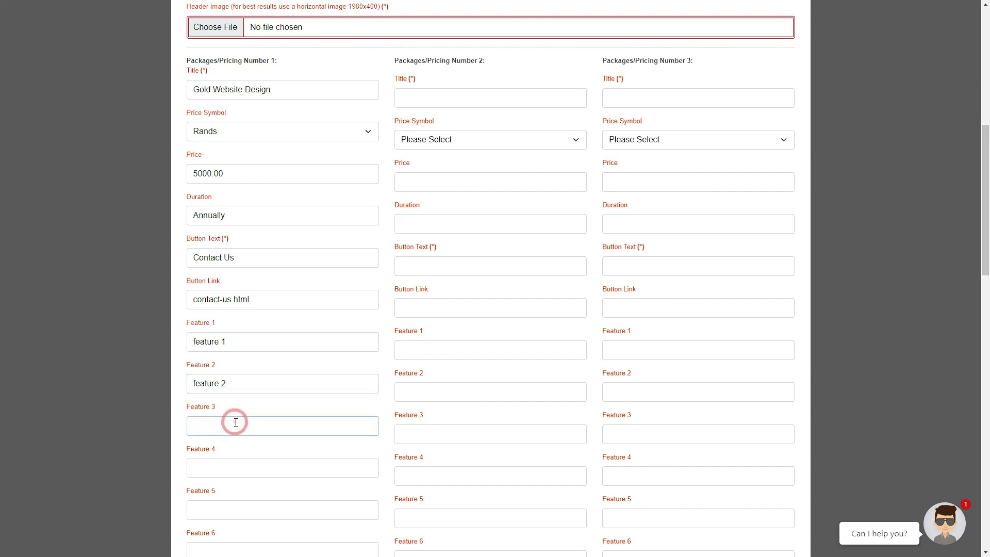
type("feature 3")
Copy feature 1–3 into package 2's Feature 2, 5 and 7 fields
triple_click(233, 343)
key("ctrl+c")
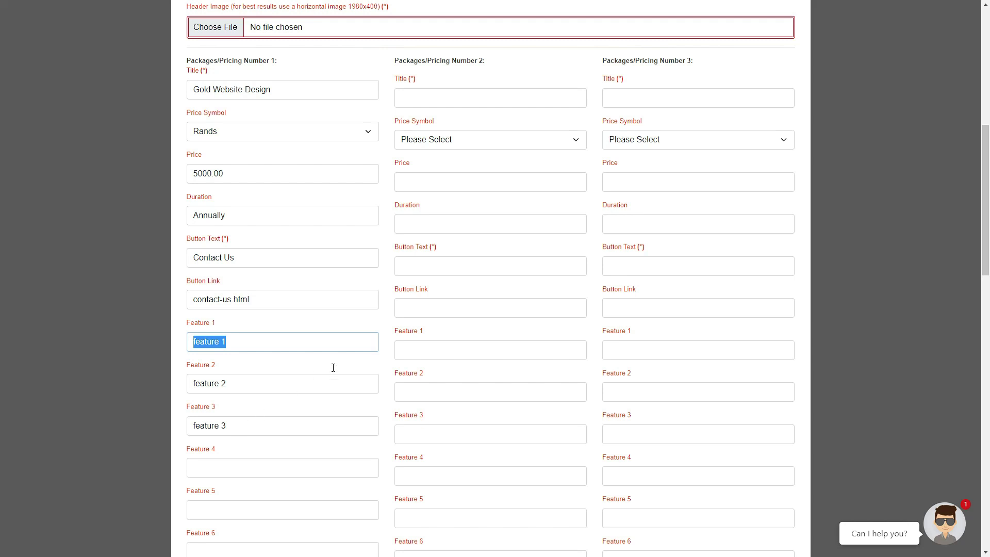
left_click(435, 385)
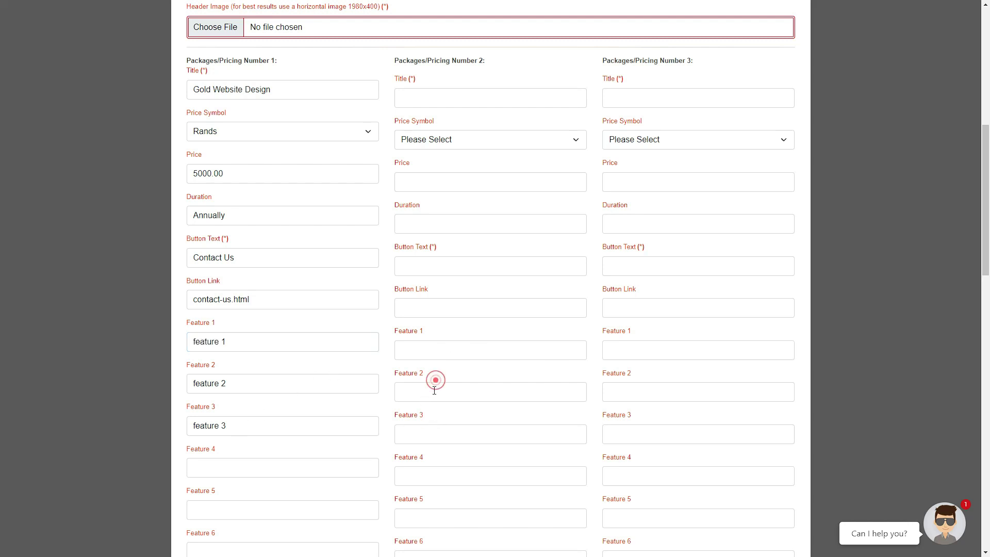
key("ctrl+v")
left_click_drag(225, 386, 151, 385)
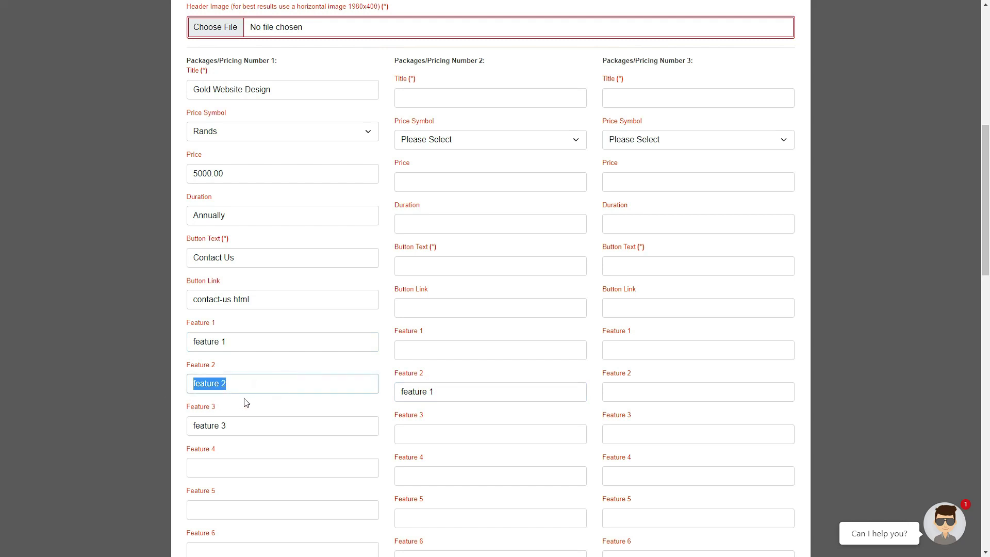
key("ctrl+c")
left_click(440, 515)
key("ctrl+v")
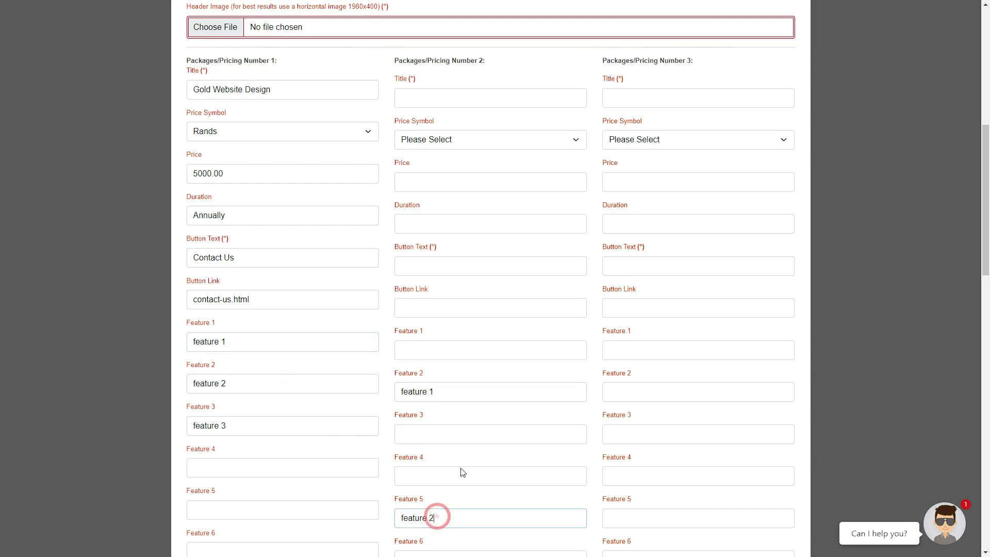
scroll(378, 376, "down", 4)
left_click_drag(226, 203, 174, 206)
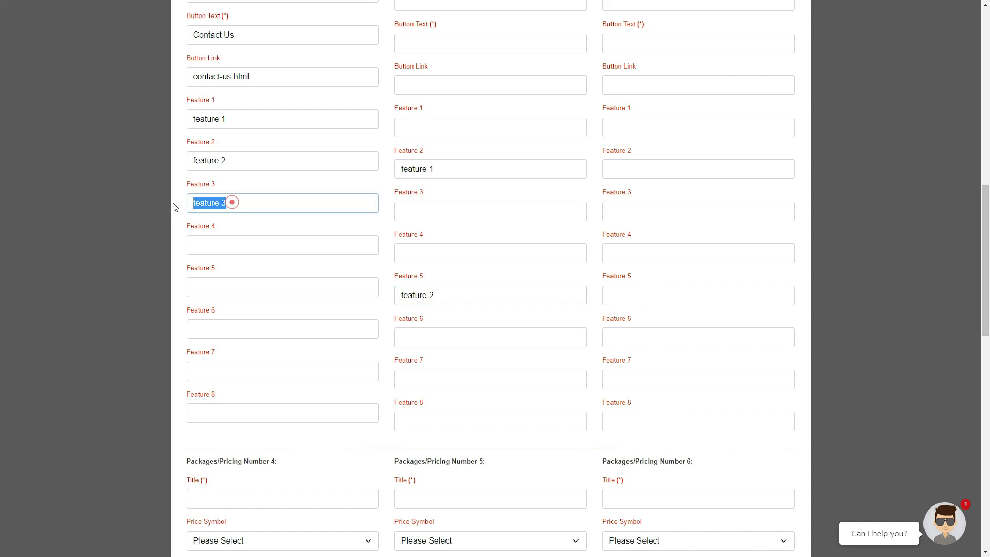
key("ctrl+c")
left_click(443, 379)
key("ctrl+v")
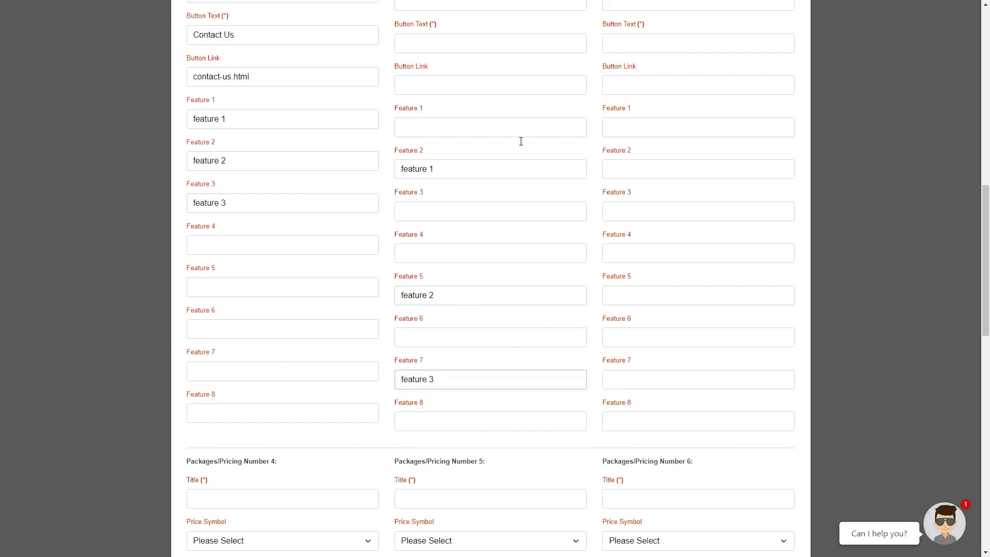
scroll(494, 297, "up", 4)
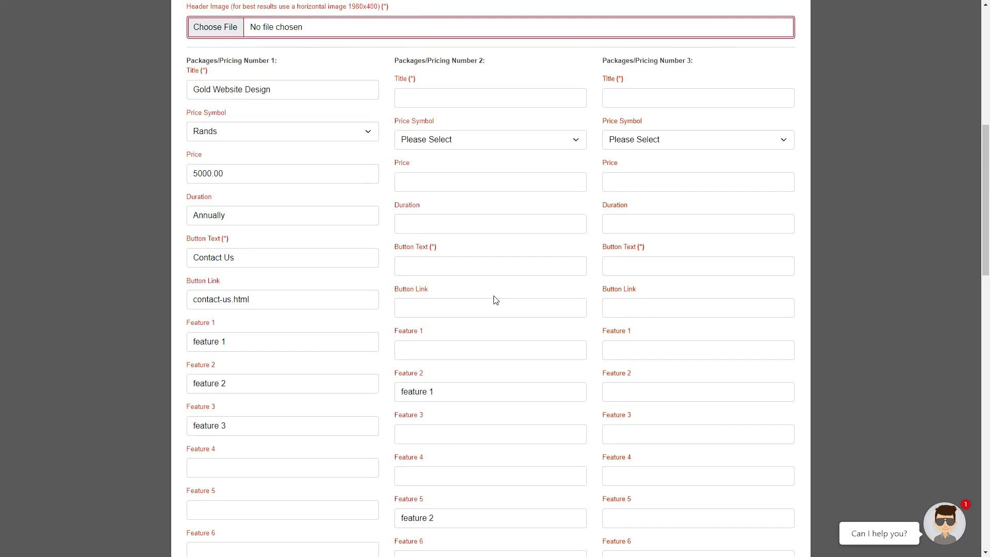
scroll(495, 300, "down", 2)
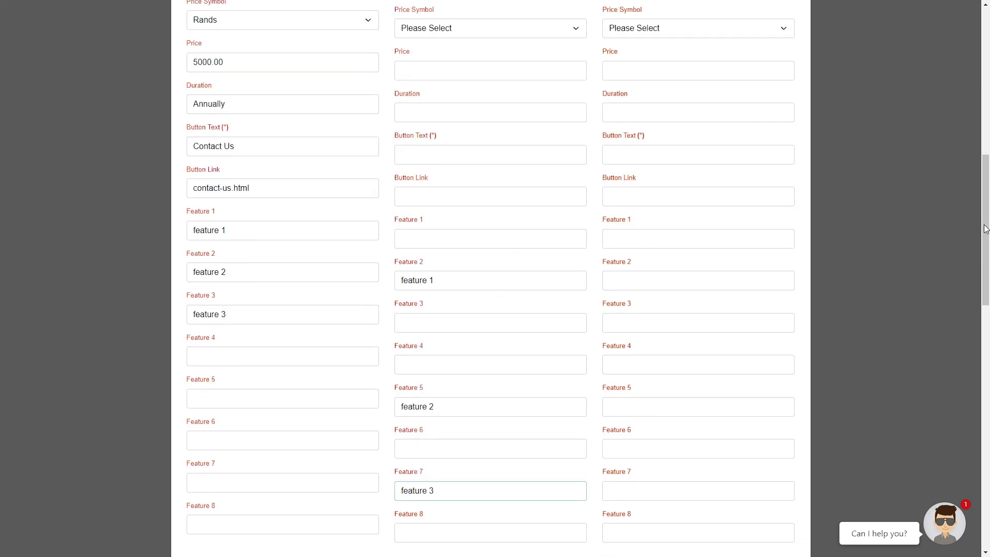
left_click_drag(983, 228, 986, 173)
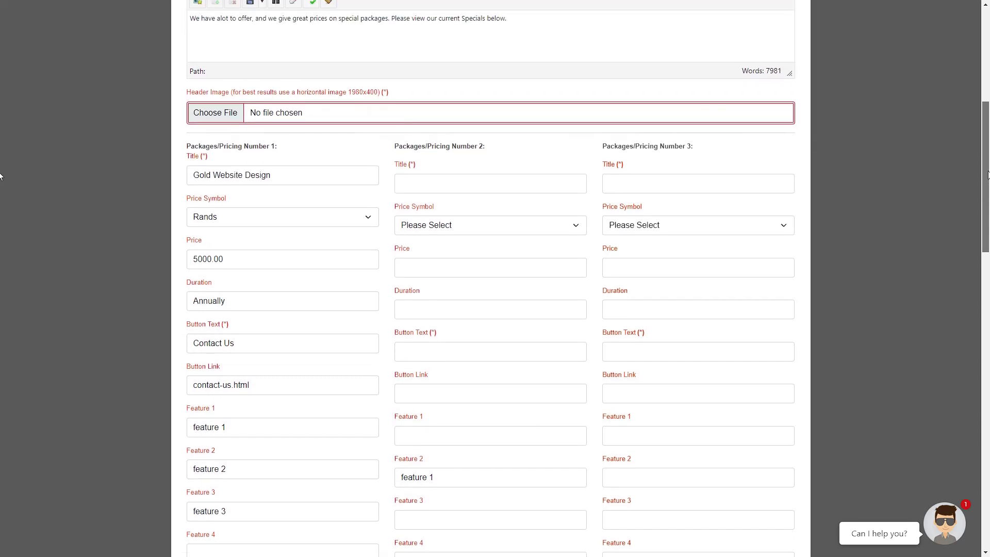
left_click_drag(282, 176, 138, 182)
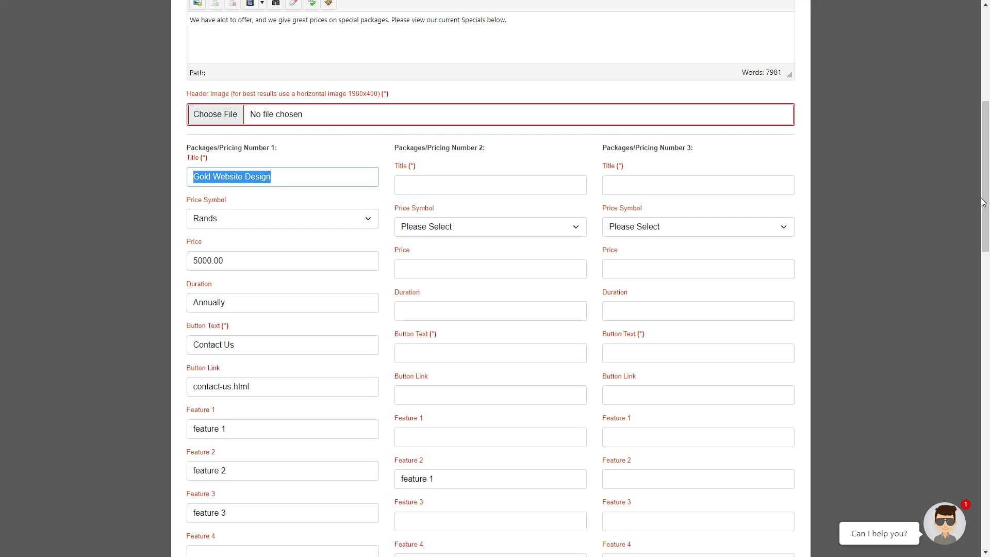
left_click_drag(978, 201, 960, 505)
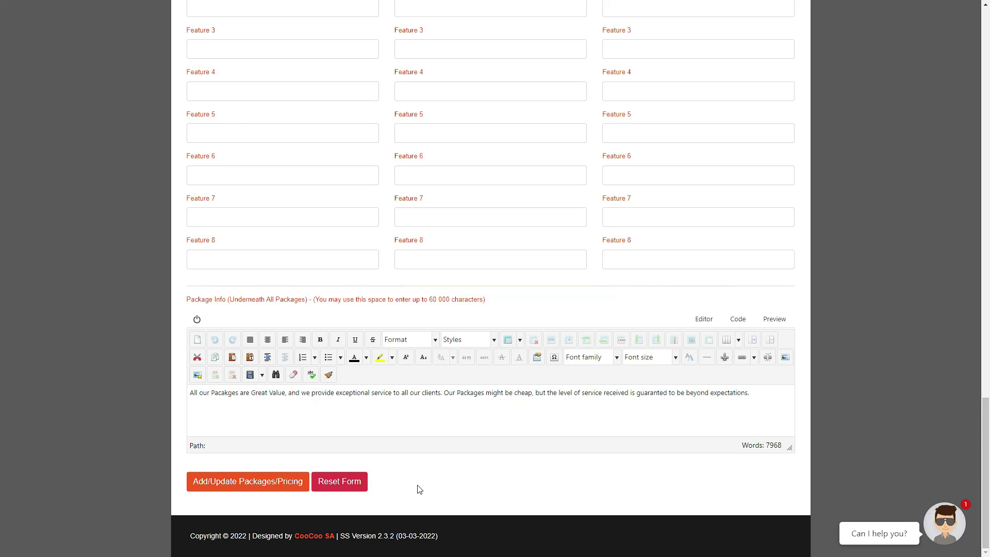
scroll(420, 489, "up", 20)
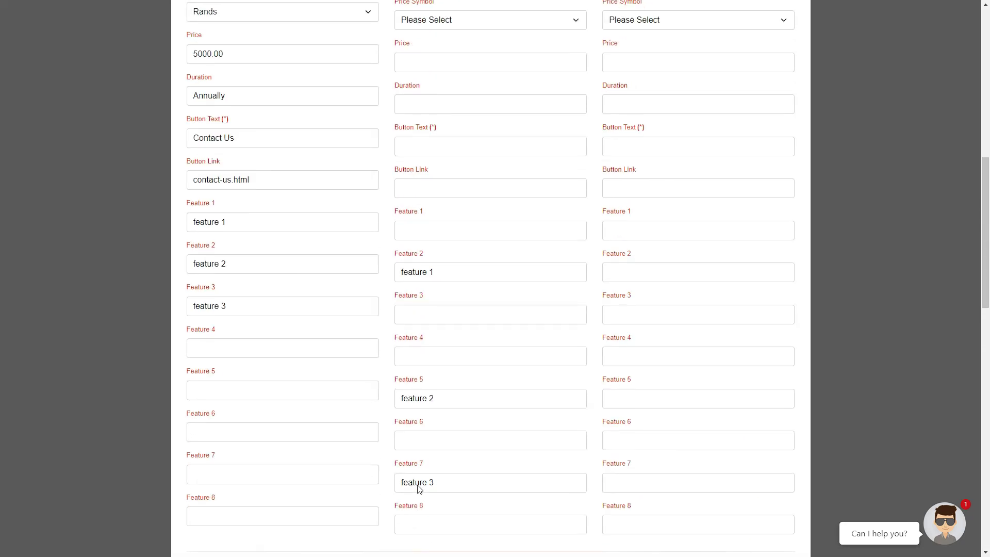
mouse_move(620, 49)
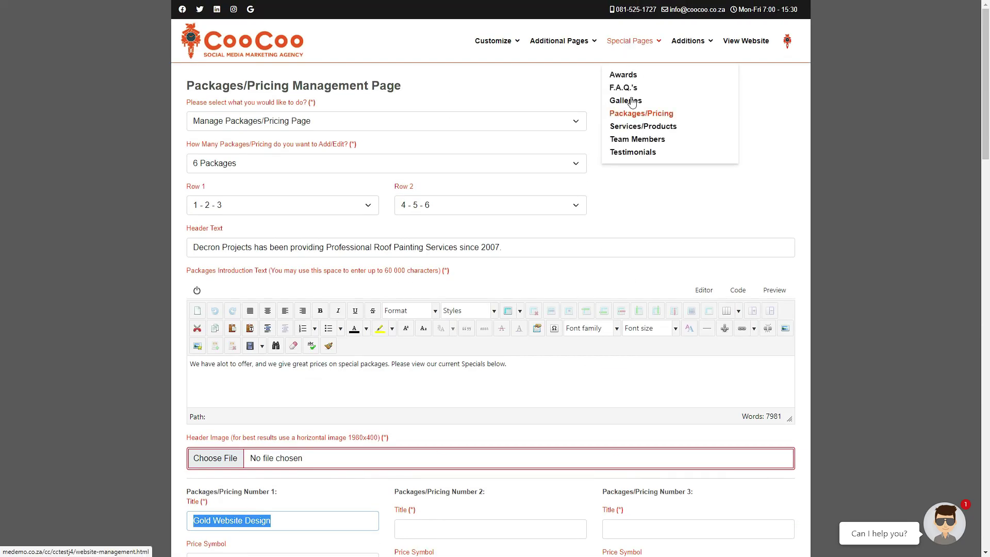